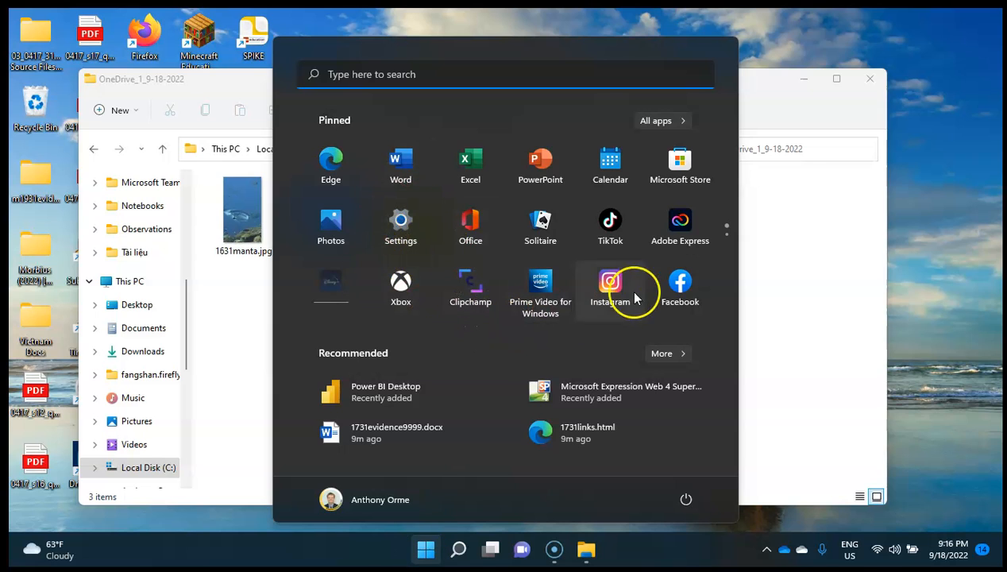
# Search the computer for "team" and open Microsoft Teams (work or school)
pyautogui.click(378, 75)
pyautogui.write('team')
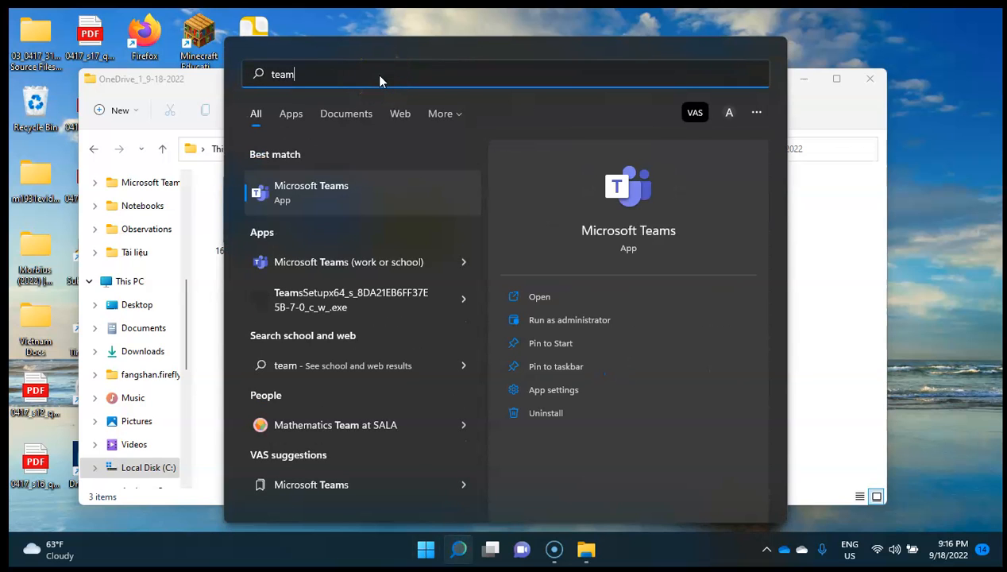
pyautogui.click(370, 253)
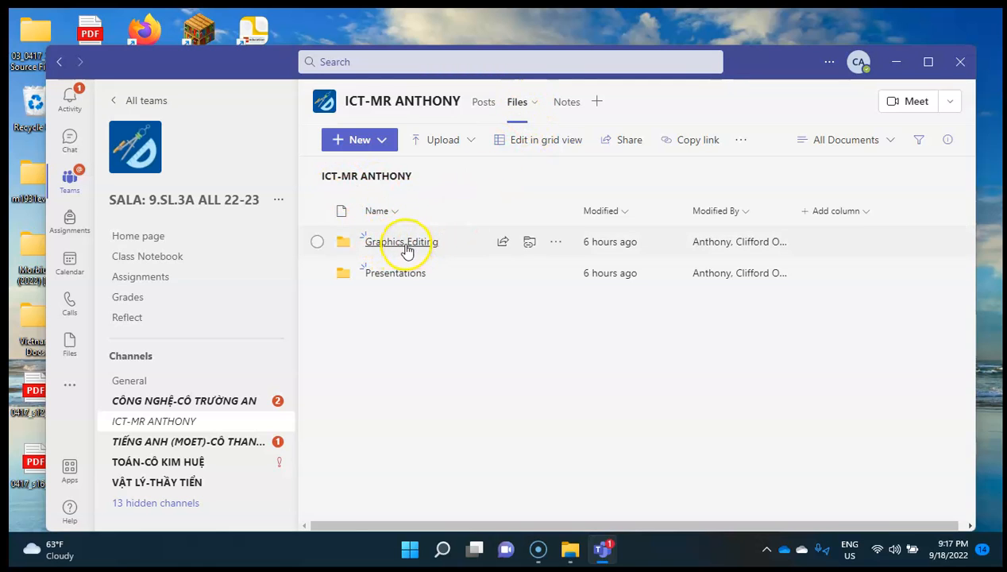
# Open the Graphics Editing folder and select the files 1631manta.jpg, 1631manta1.tif and J1331-8.jpg
pyautogui.click(405, 244)
pyautogui.click(317, 241)
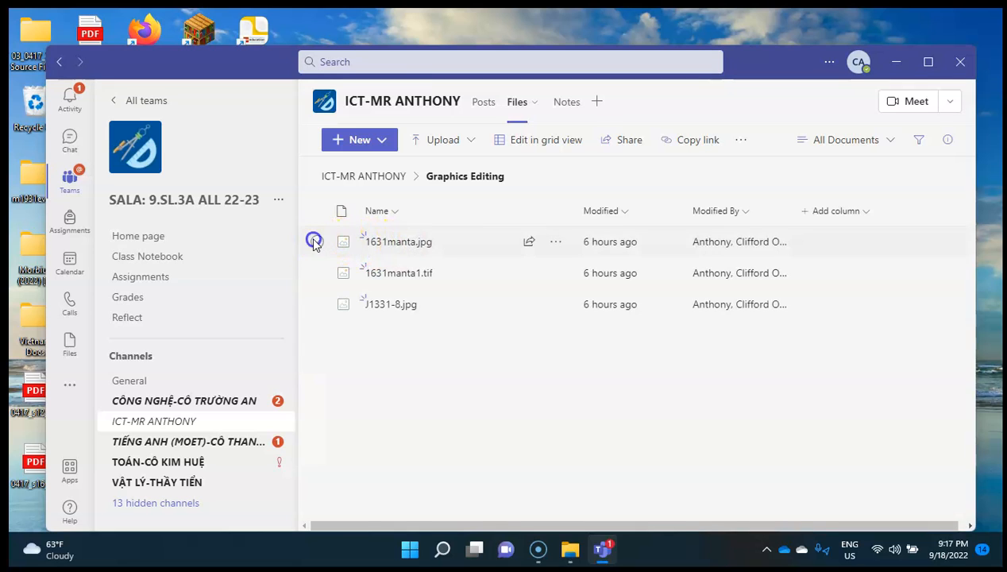
pyautogui.click(316, 273)
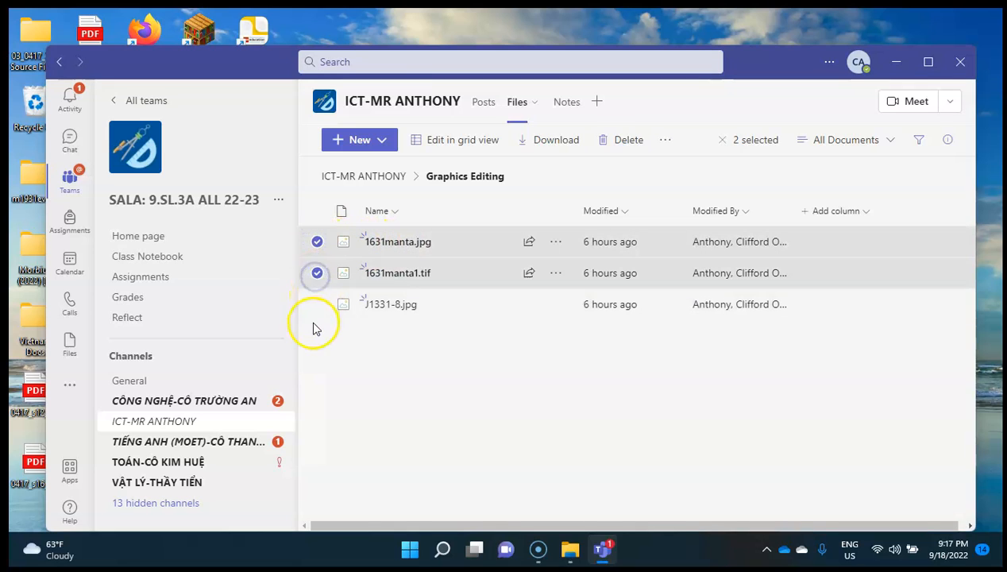
pyautogui.click(317, 304)
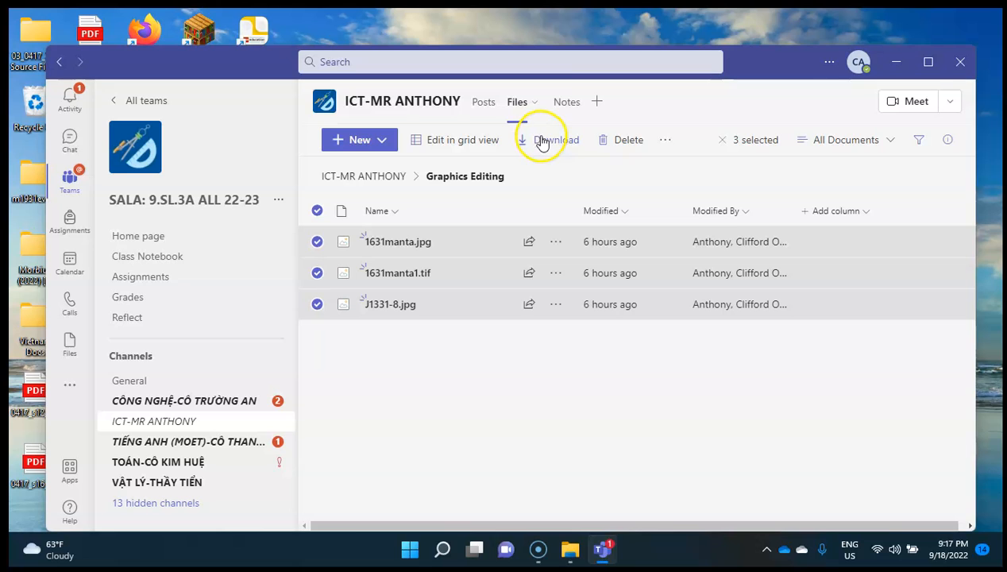
# Close the Teams window and quit Teams completely so it stops running in the background
pyautogui.click(958, 63)
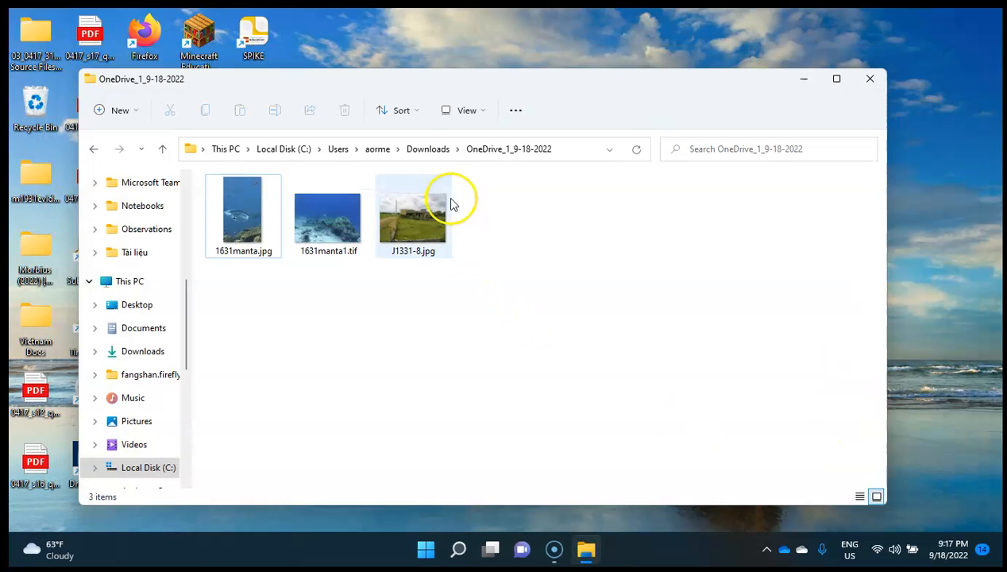
pyautogui.click(767, 553)
pyautogui.click(737, 509)
pyautogui.rightClick(738, 509)
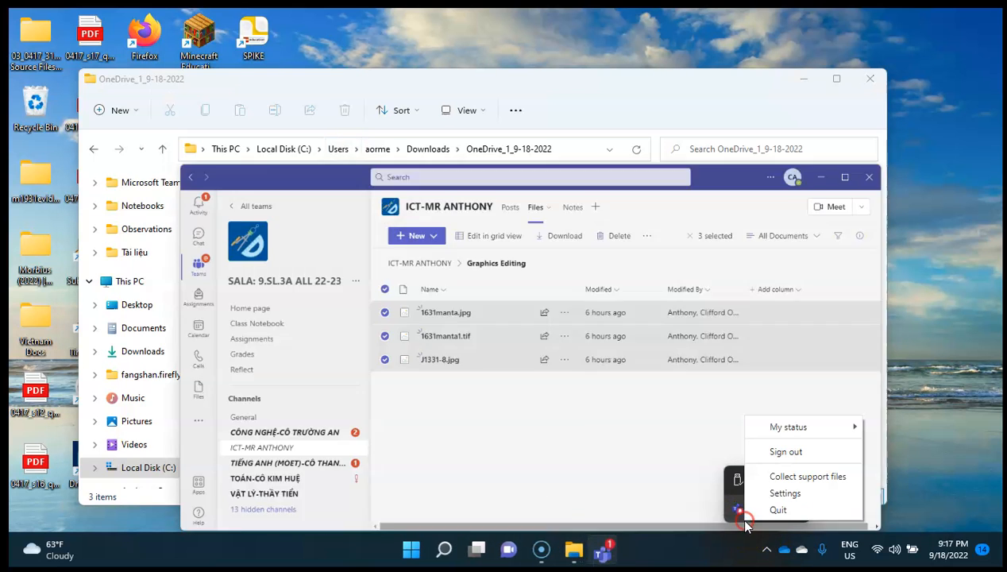
pyautogui.click(775, 510)
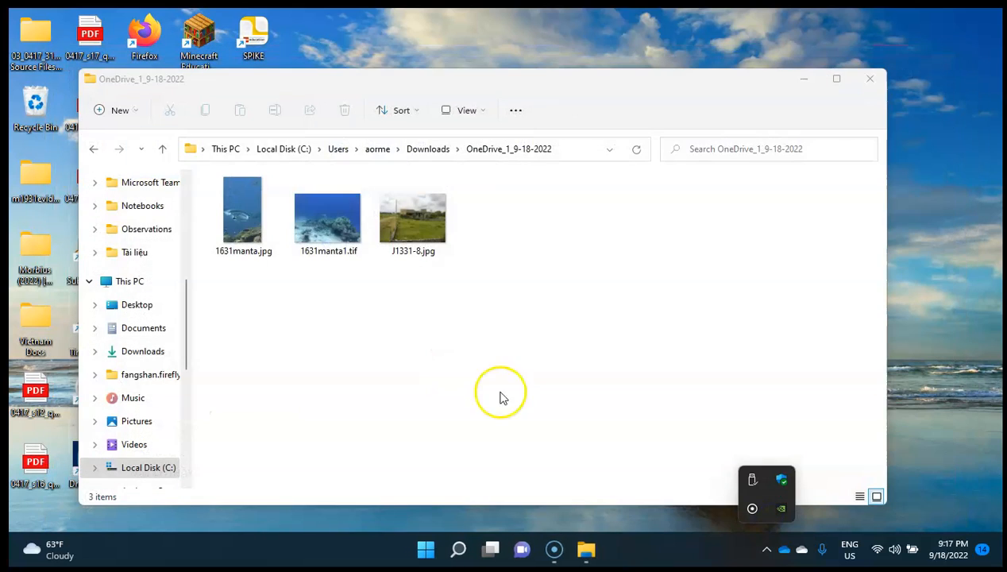
# Open J1331-8.jpg from the OneDrive_1_9-18-2022 folder with paint.net
pyautogui.click(294, 228)
pyautogui.rightClick(324, 222)
pyautogui.click(405, 214)
pyautogui.click(322, 180)
pyautogui.rightClick(395, 213)
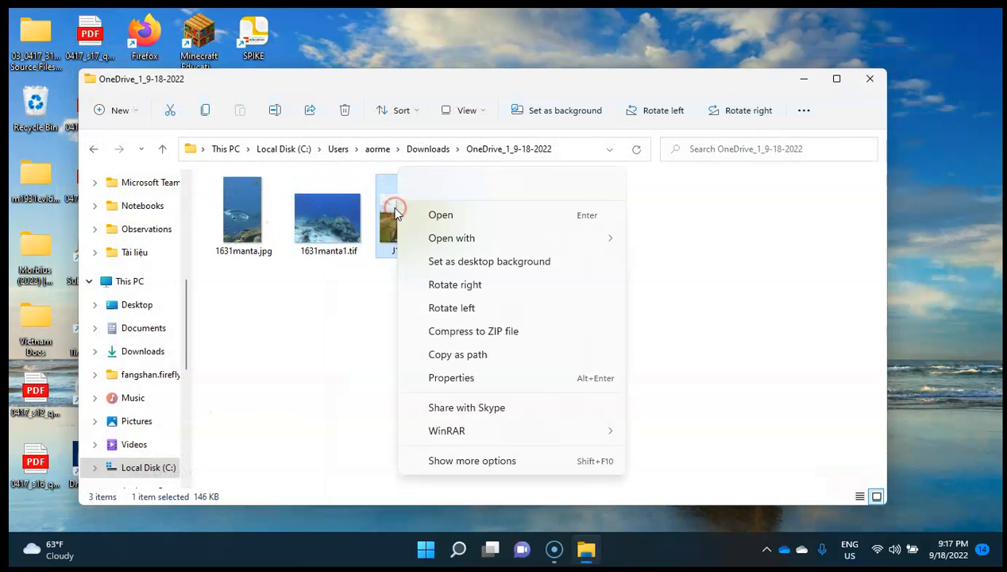
pyautogui.moveTo(483, 245)
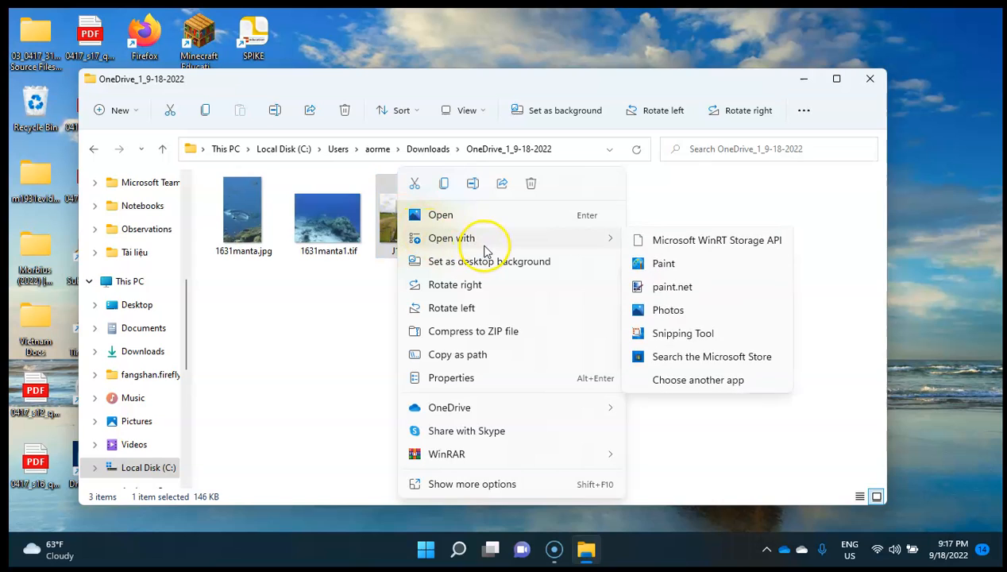
pyautogui.click(669, 284)
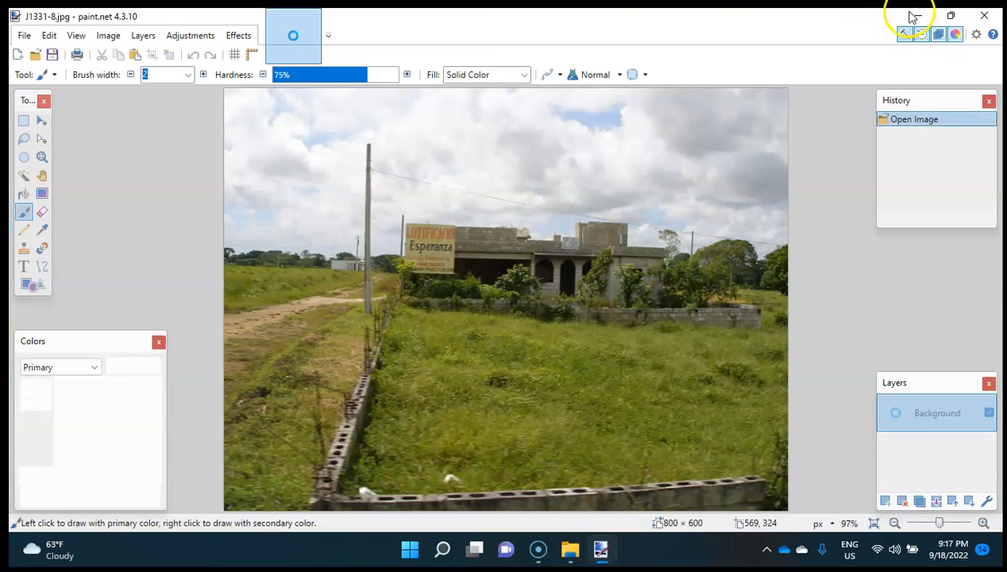
# Return to the OneDrive_1_9-18-2022 folder and display its files in Content view
pyautogui.click(911, 17)
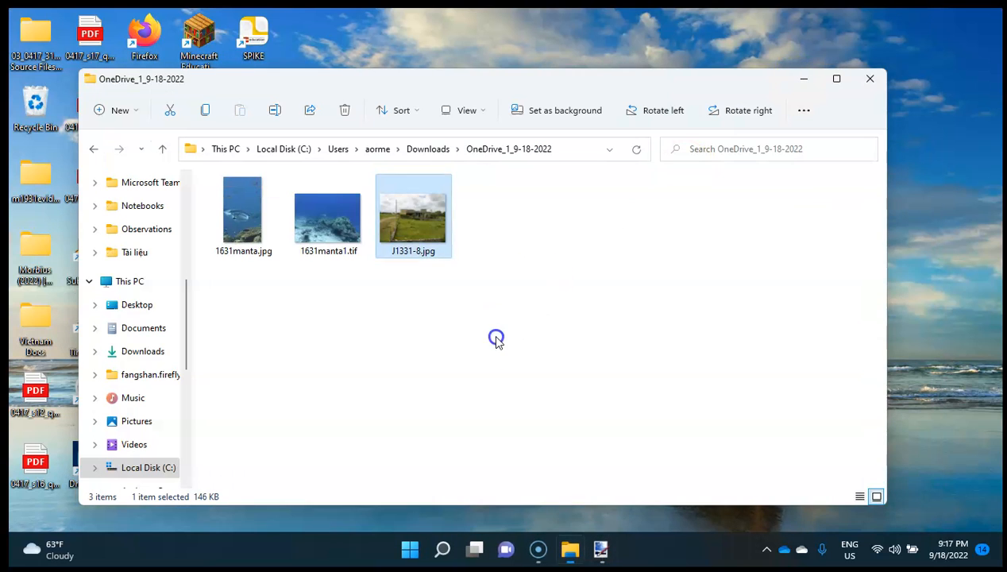
pyautogui.click(495, 340)
pyautogui.click(476, 112)
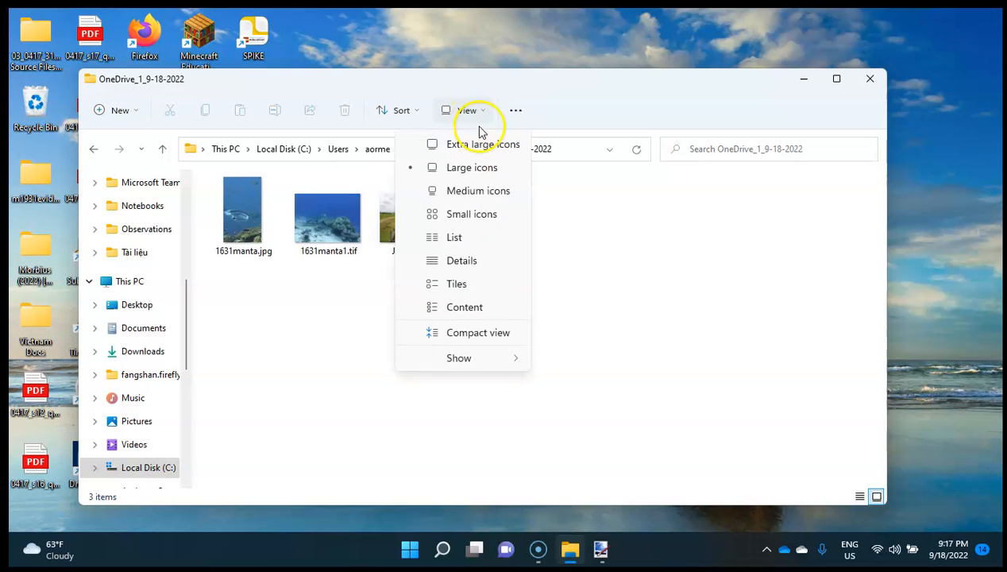
pyautogui.click(482, 308)
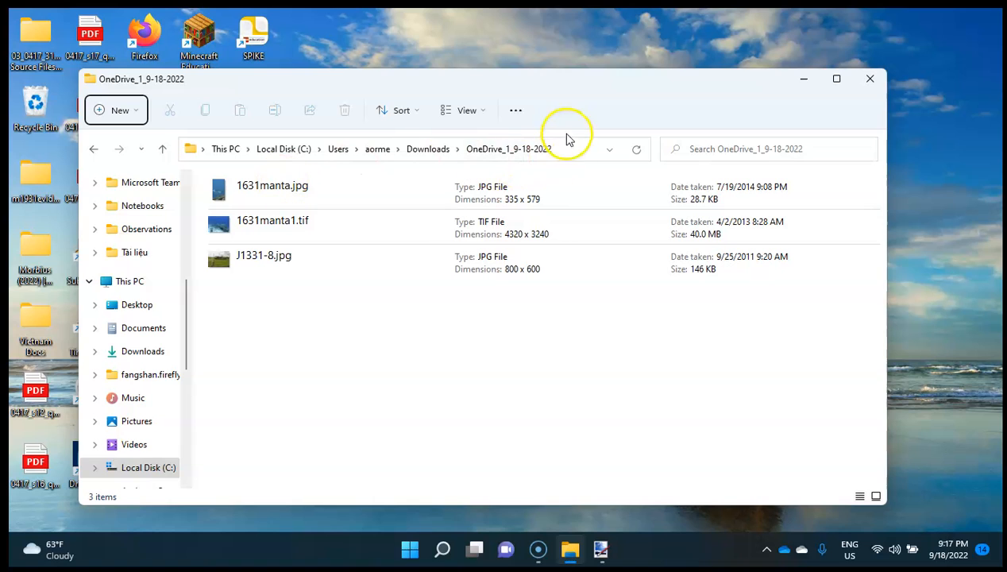
# Check whether file name extensions are set to be shown and examine the image files' types and dimensions
pyautogui.click(477, 114)
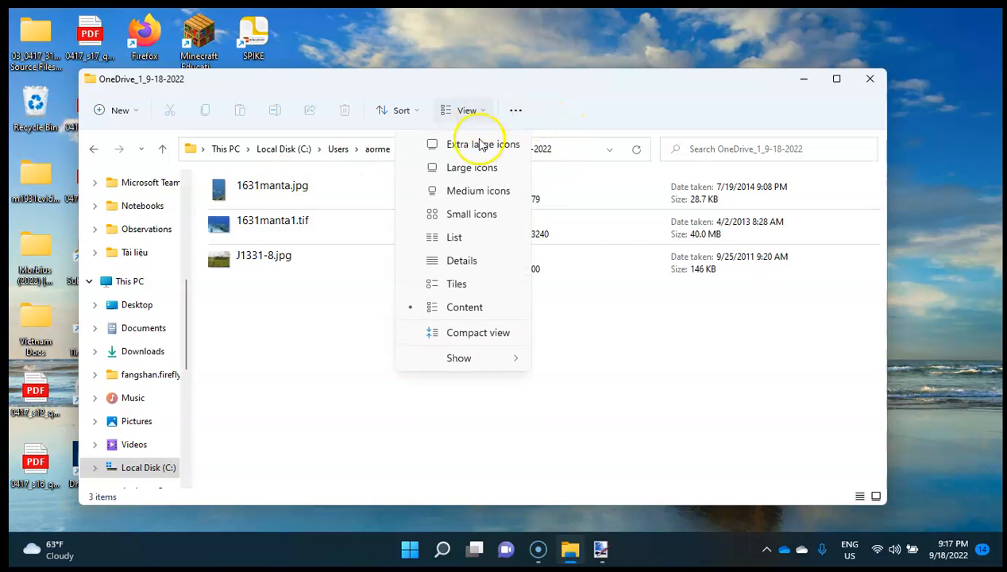
pyautogui.moveTo(507, 366)
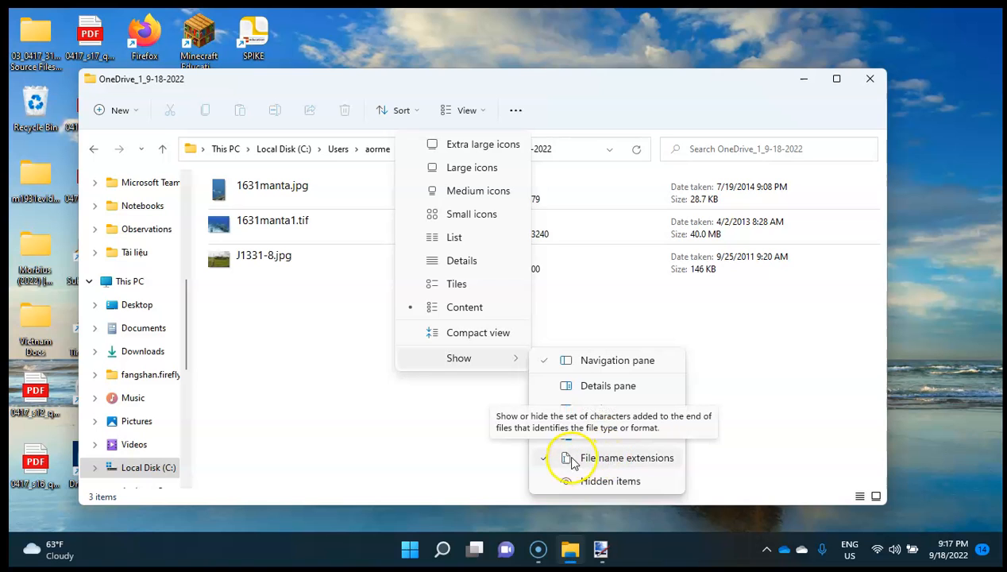
pyautogui.click(297, 396)
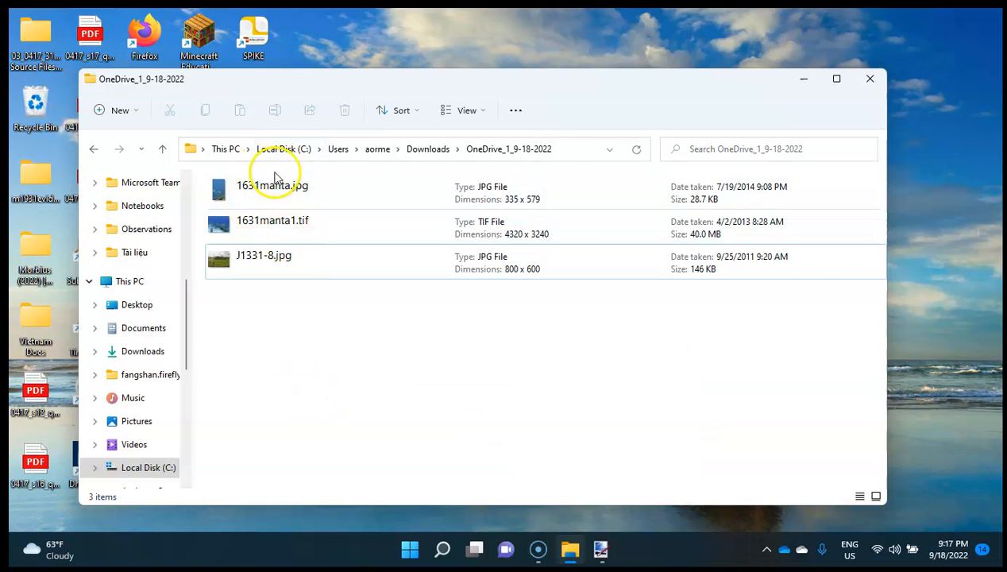
pyautogui.click(483, 180)
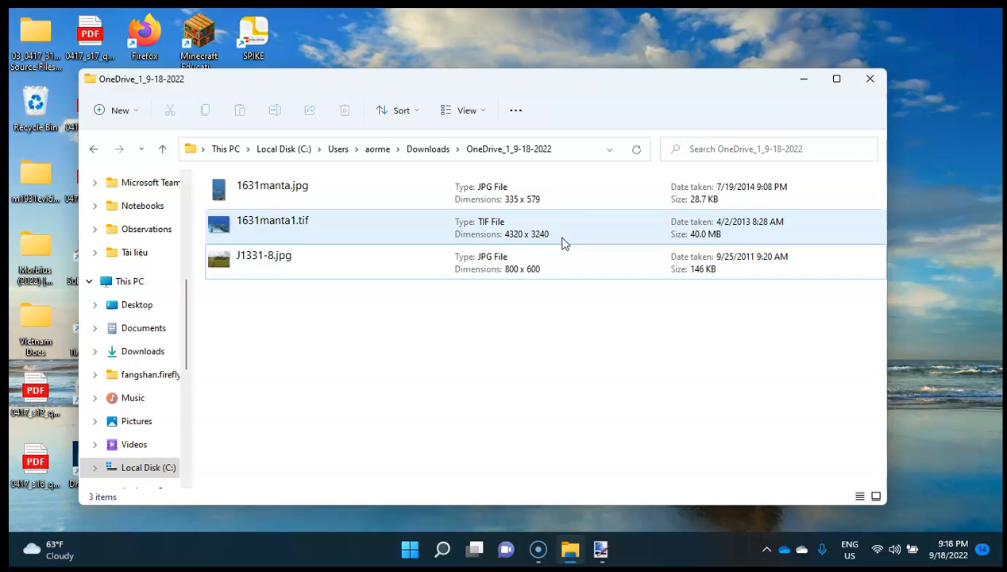
# Switch to paint.net and crop the photo to a rectangular selection of about 538 × 223 pixels around the house
pyautogui.click(801, 82)
pyautogui.click(600, 549)
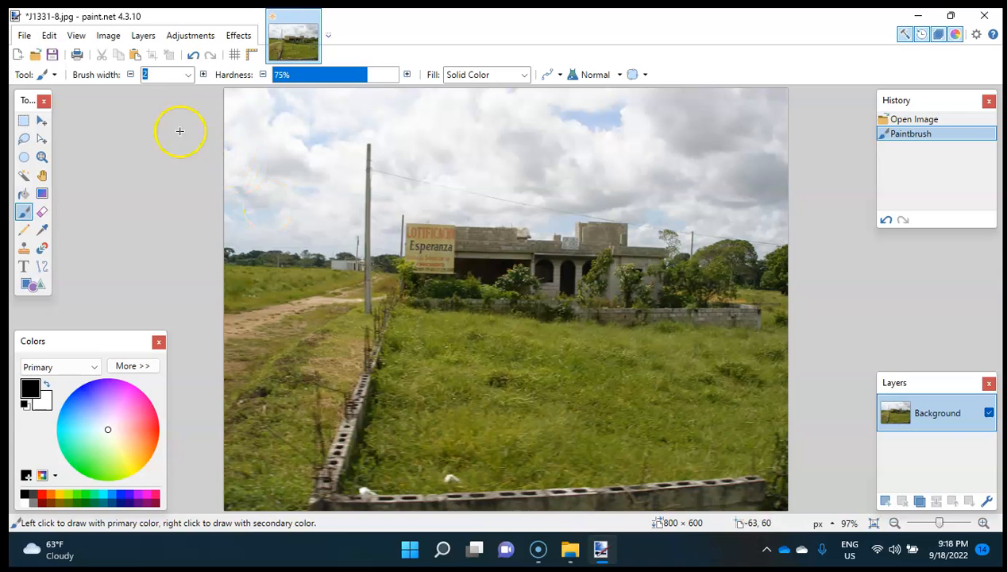
pyautogui.click(24, 119)
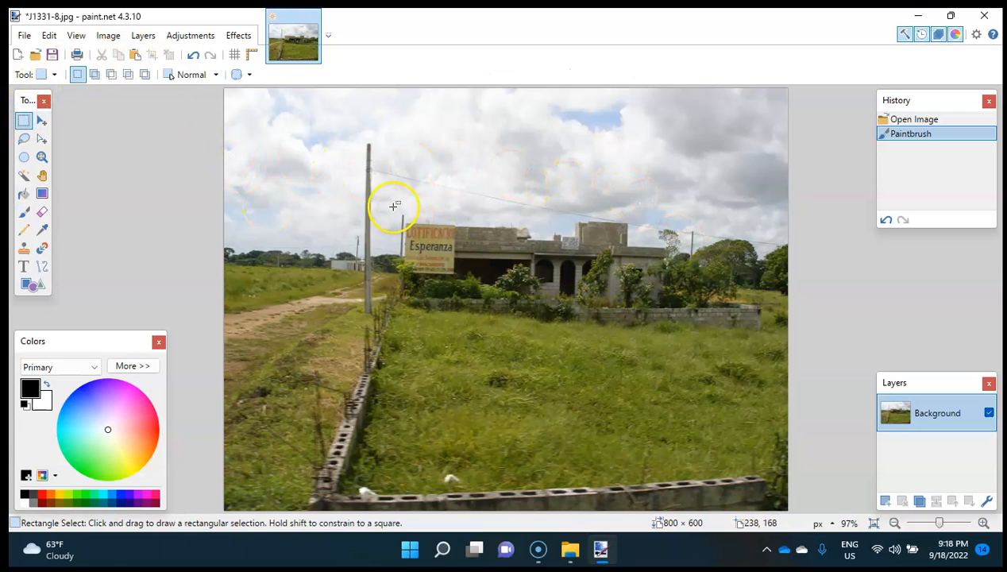
pyautogui.moveTo(391, 195); pyautogui.dragTo(768, 350)
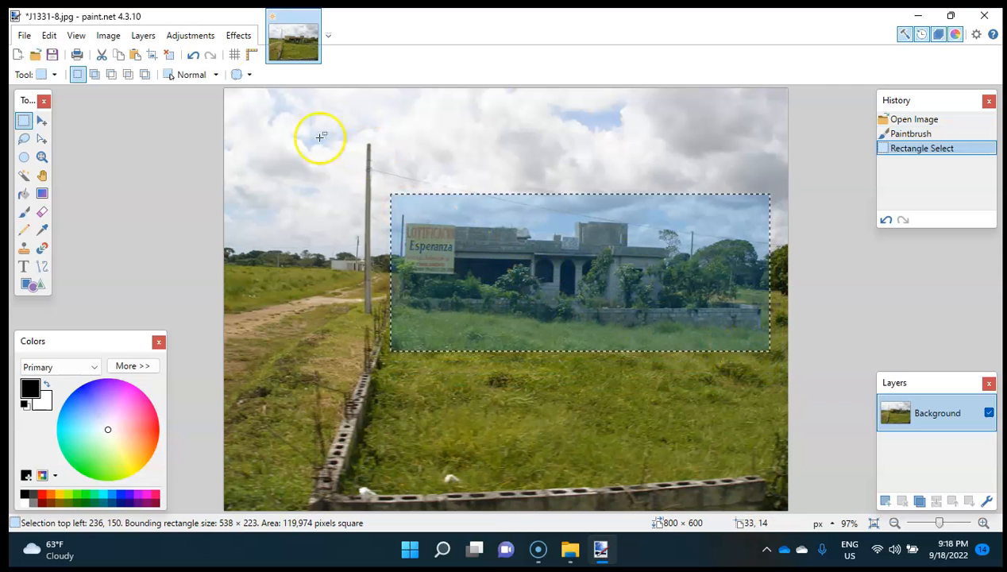
pyautogui.click(109, 35)
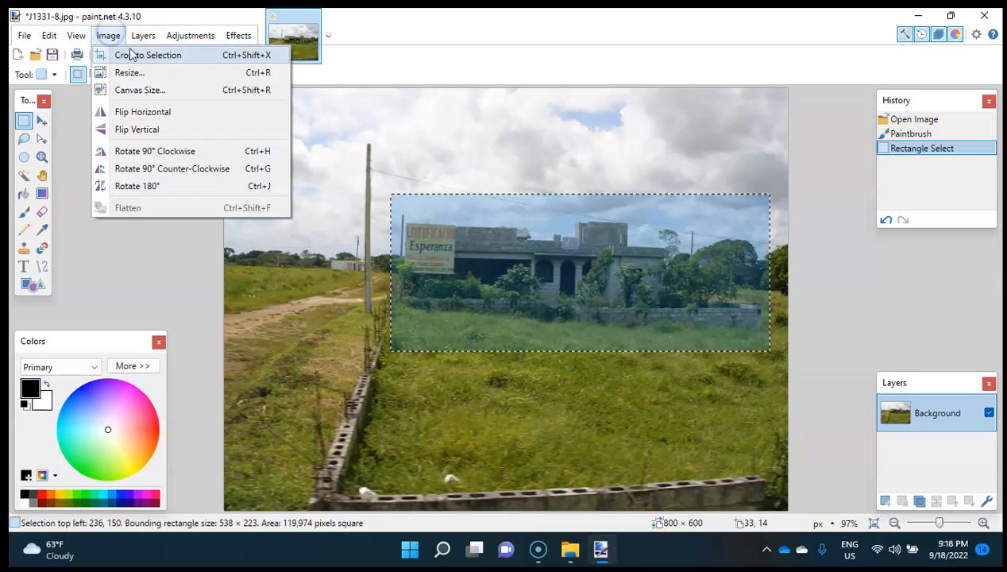
pyautogui.click(131, 56)
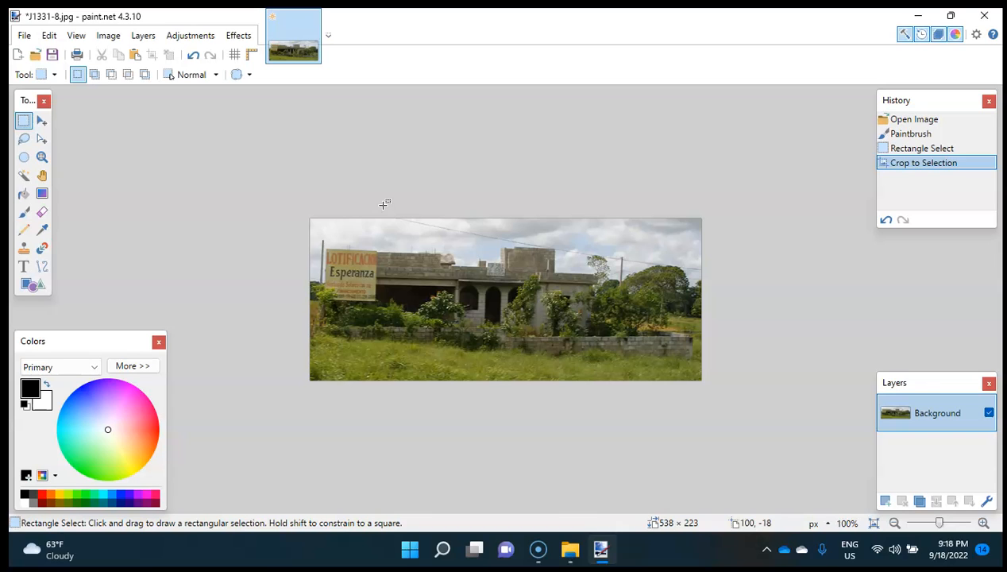
# Try flipping the cropped image vertically and undo the flip
pyautogui.click(120, 36)
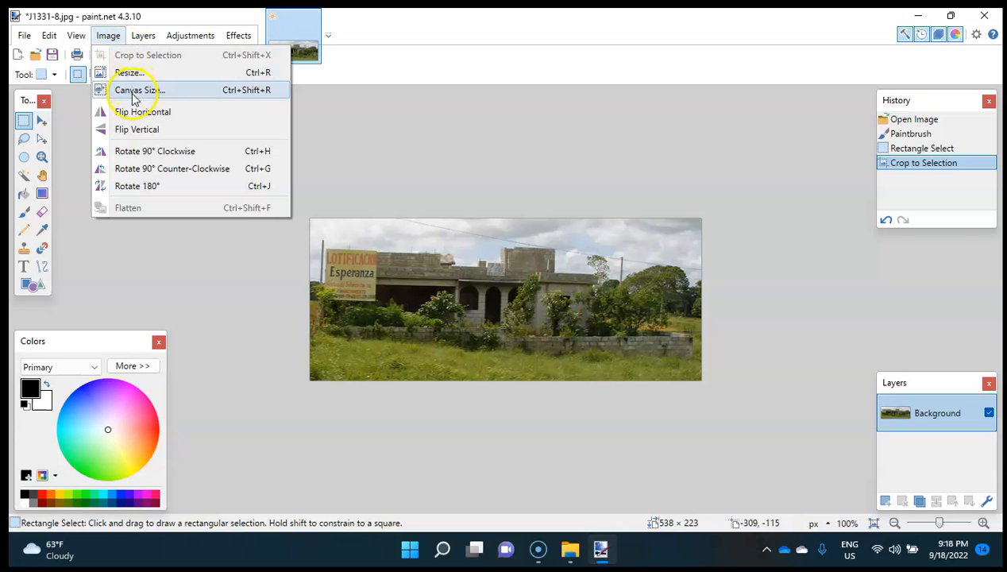
pyautogui.click(147, 130)
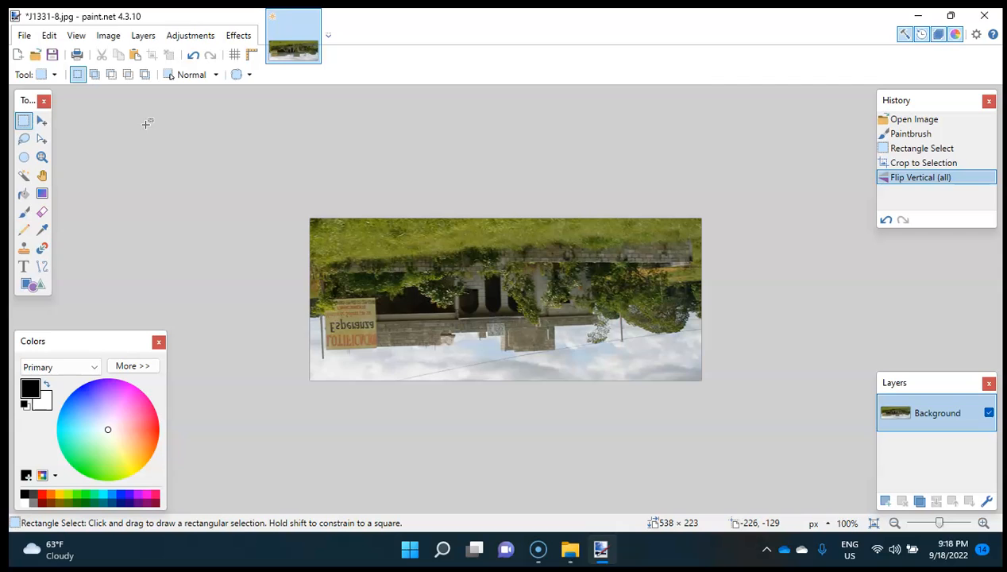
pyautogui.hotkey('ctrl', 'z')
# Flip the cropped image horizontally
pyautogui.click(101, 38)
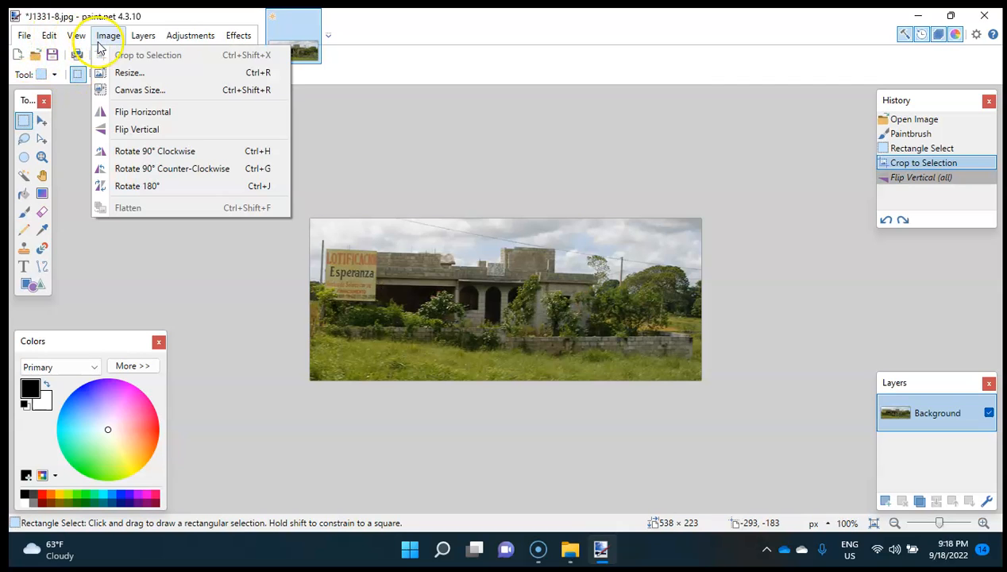
pyautogui.click(145, 110)
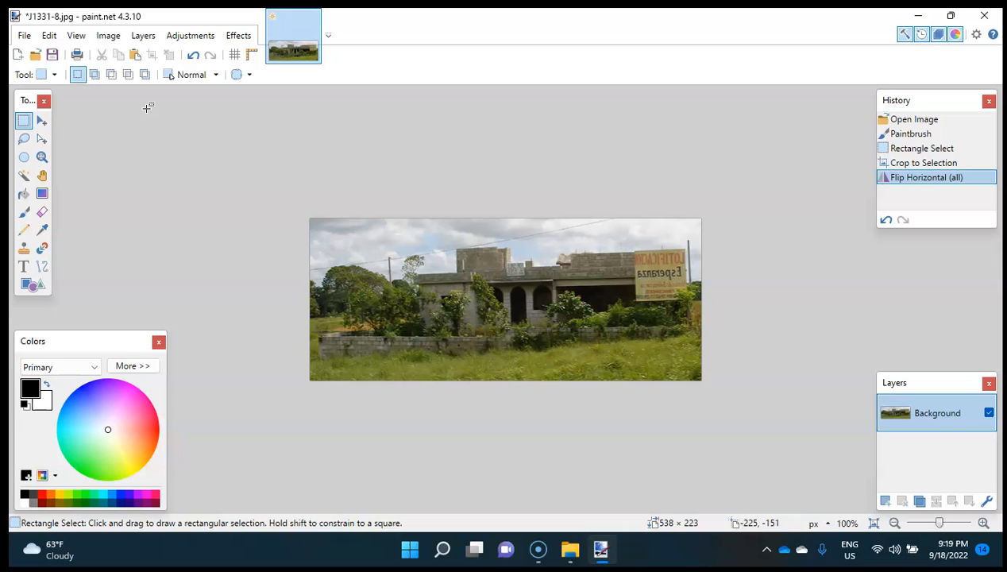
# Rotate the image 90° clockwise and turn it back 90° counter-clockwise
pyautogui.click(99, 40)
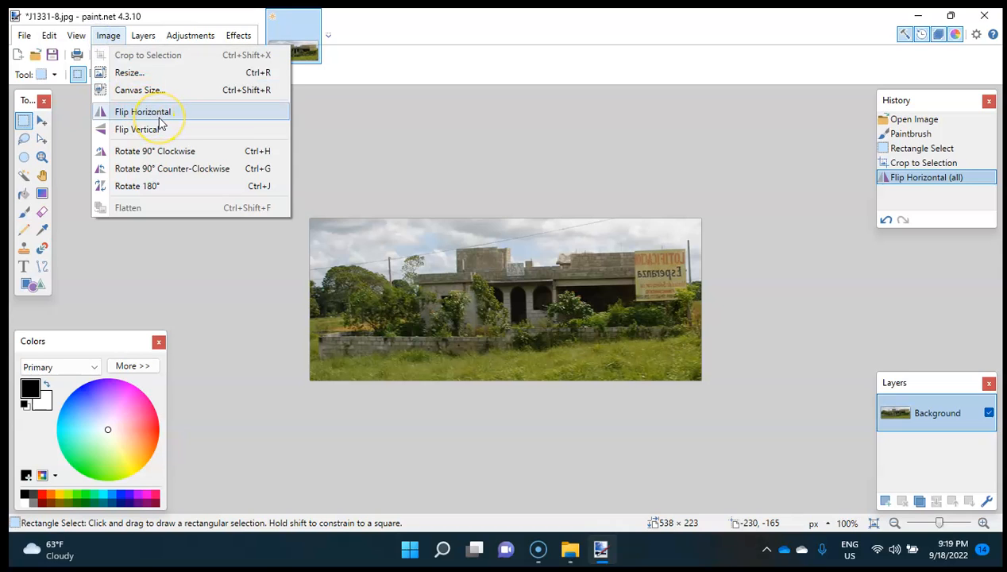
pyautogui.click(176, 159)
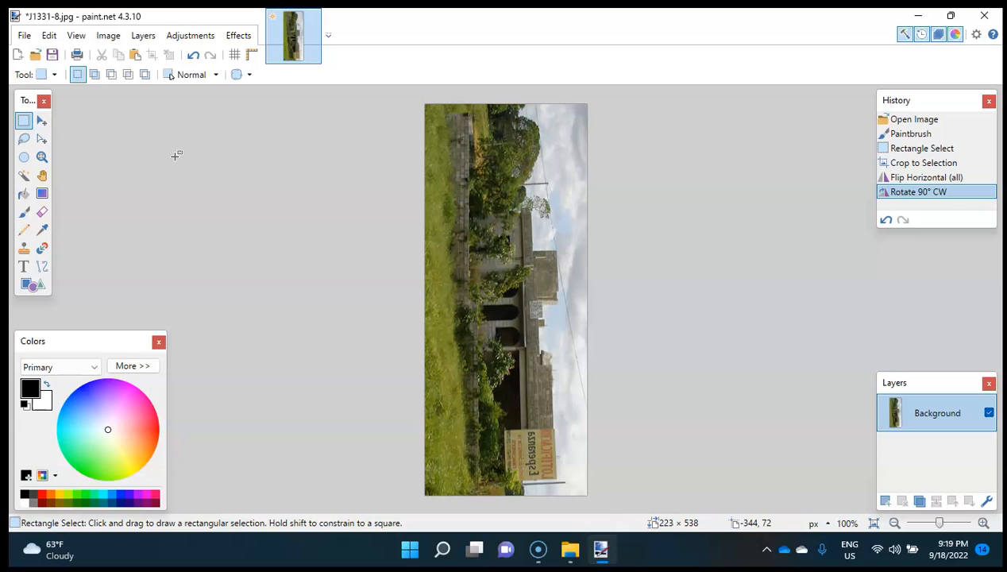
pyautogui.click(108, 37)
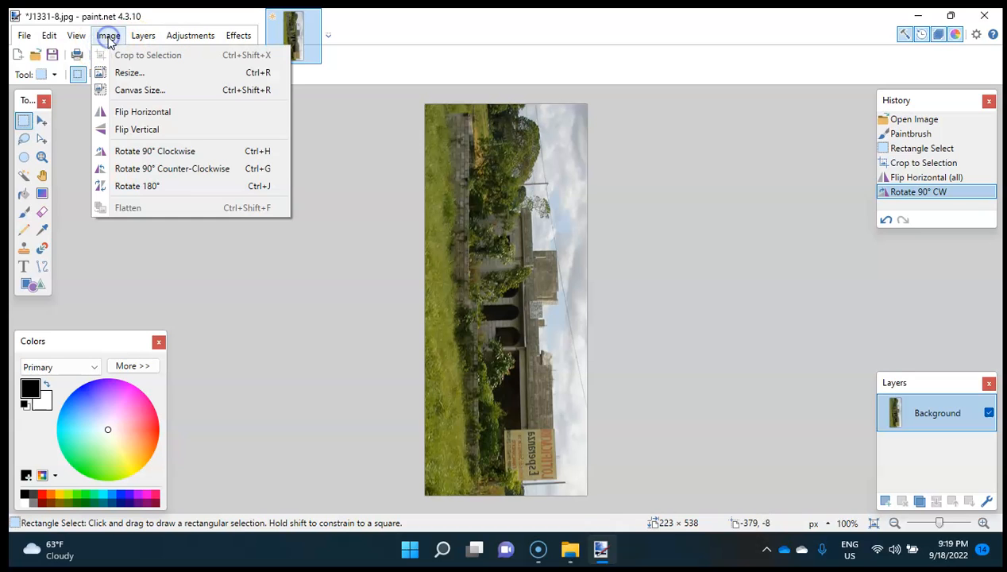
pyautogui.click(162, 171)
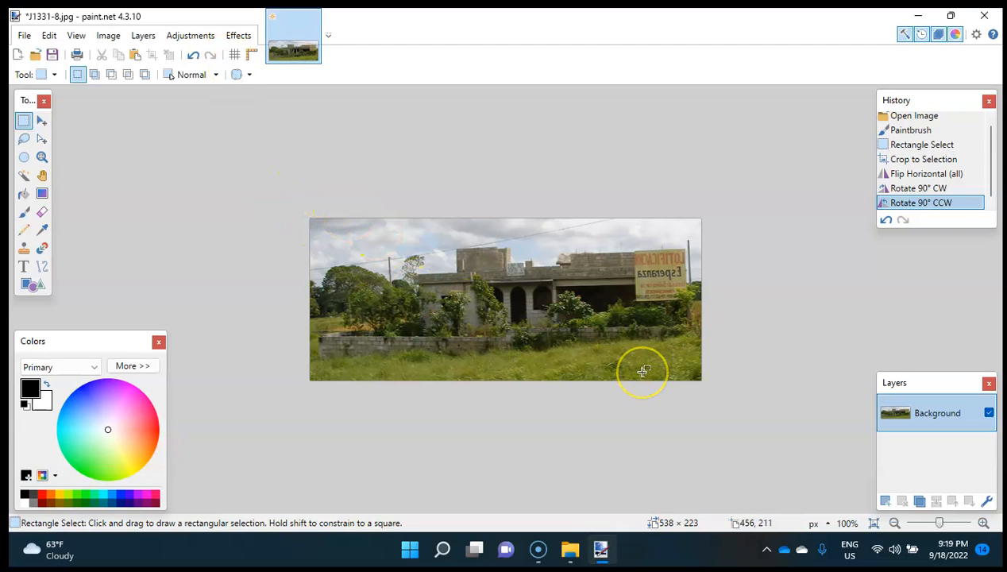
# Try resizing the image to a width of 400 pixels without maintaining the aspect ratio, and undo the resize
pyautogui.scroll(2, 643, 372)
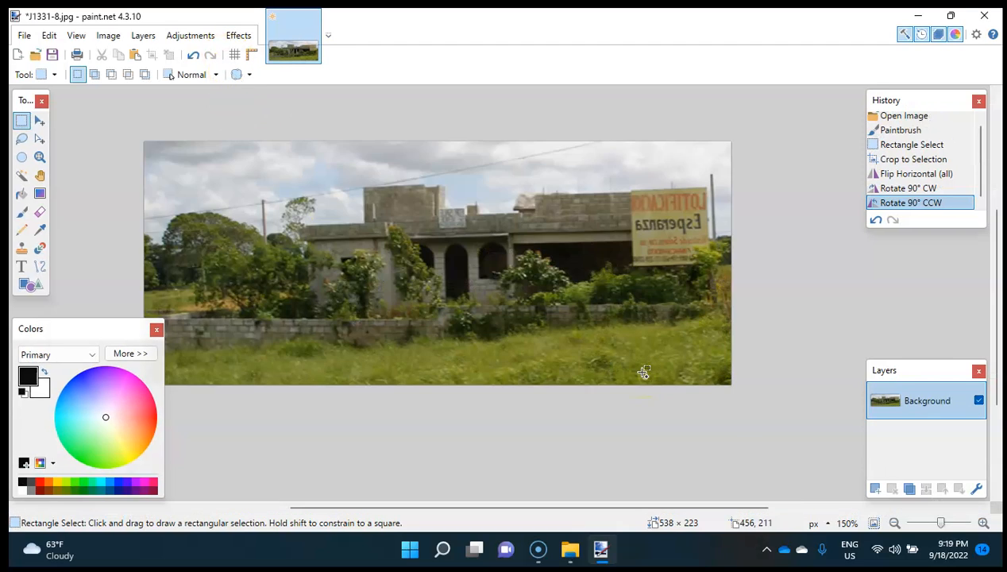
pyautogui.scroll(3, 517, 289)
pyautogui.hscroll(-2, 517, 290)
pyautogui.click(518, 285)
pyautogui.click(517, 285)
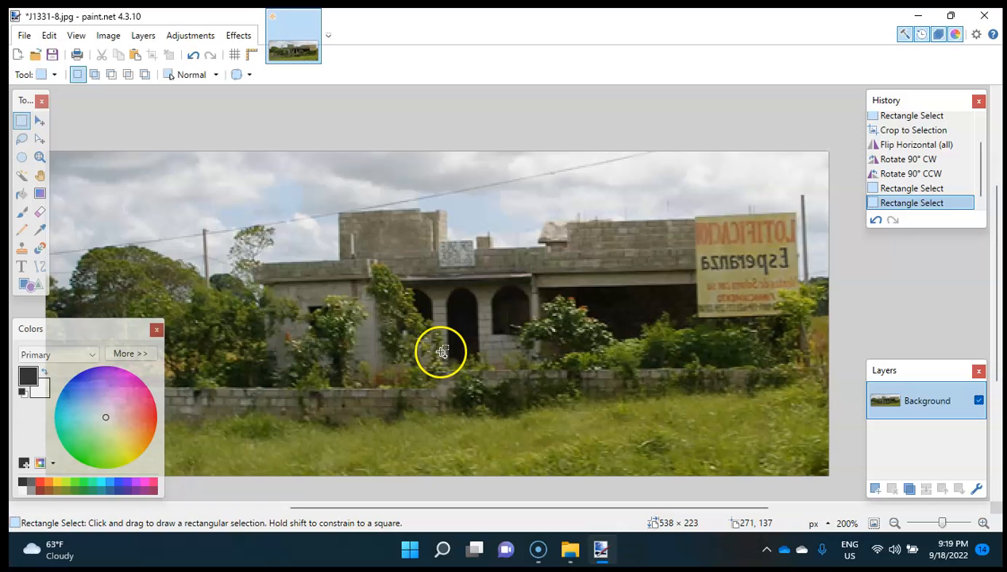
pyautogui.click(109, 37)
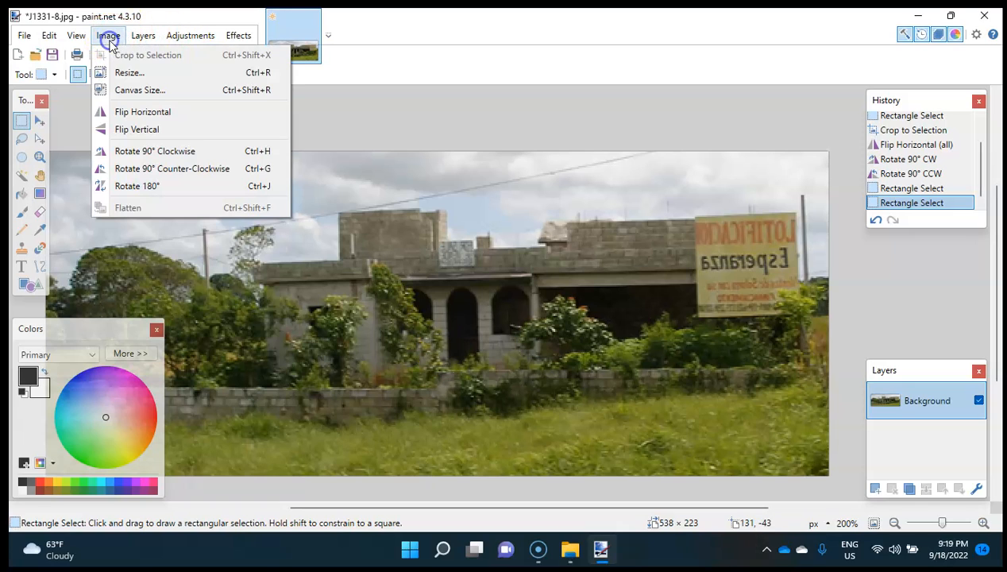
pyautogui.click(126, 74)
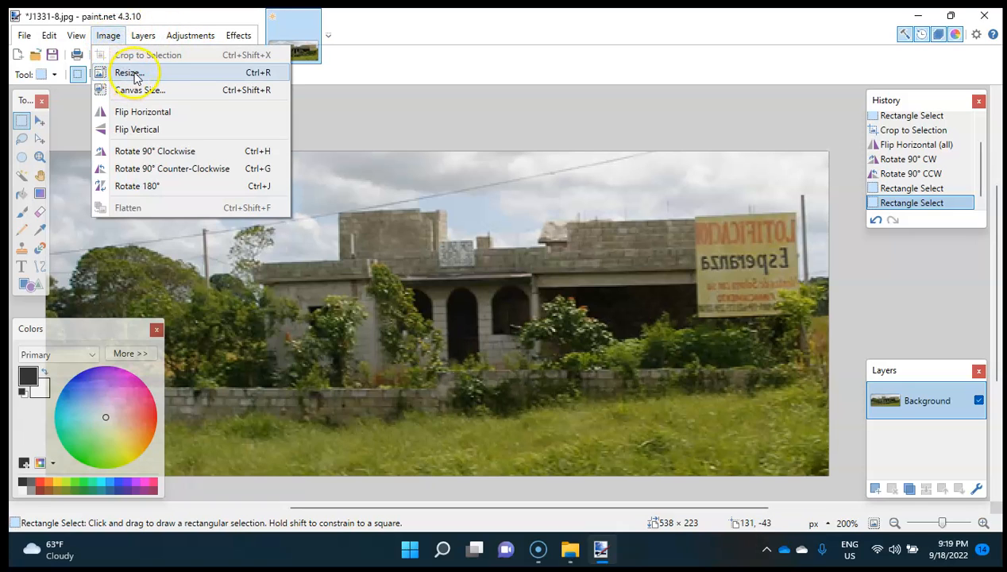
pyautogui.click(131, 73)
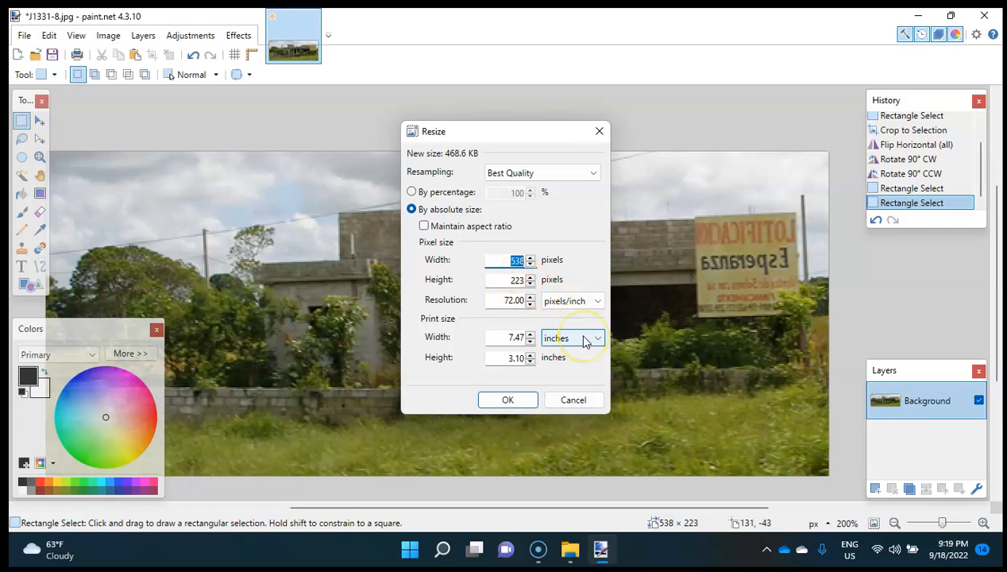
pyautogui.write('400')
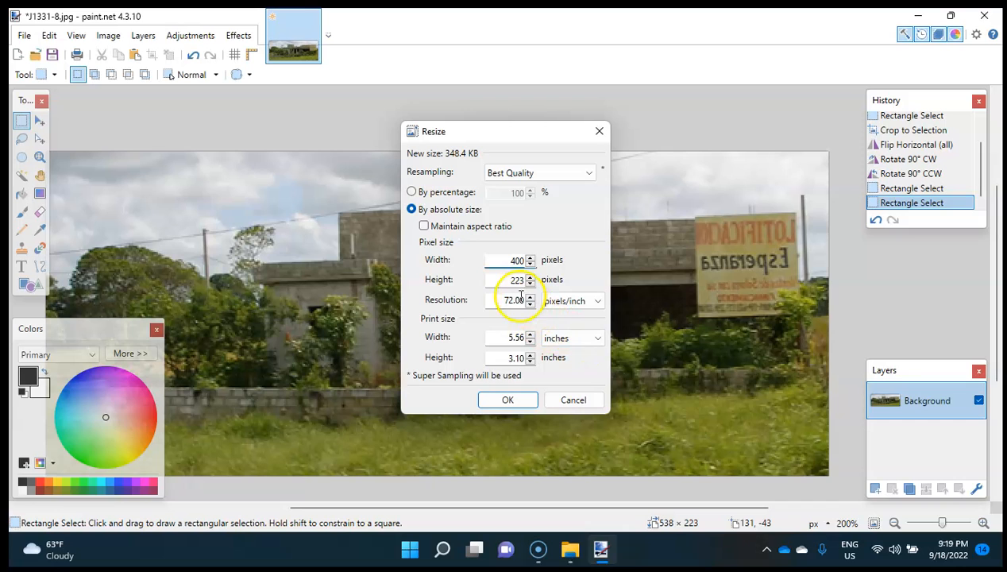
pyautogui.click(506, 405)
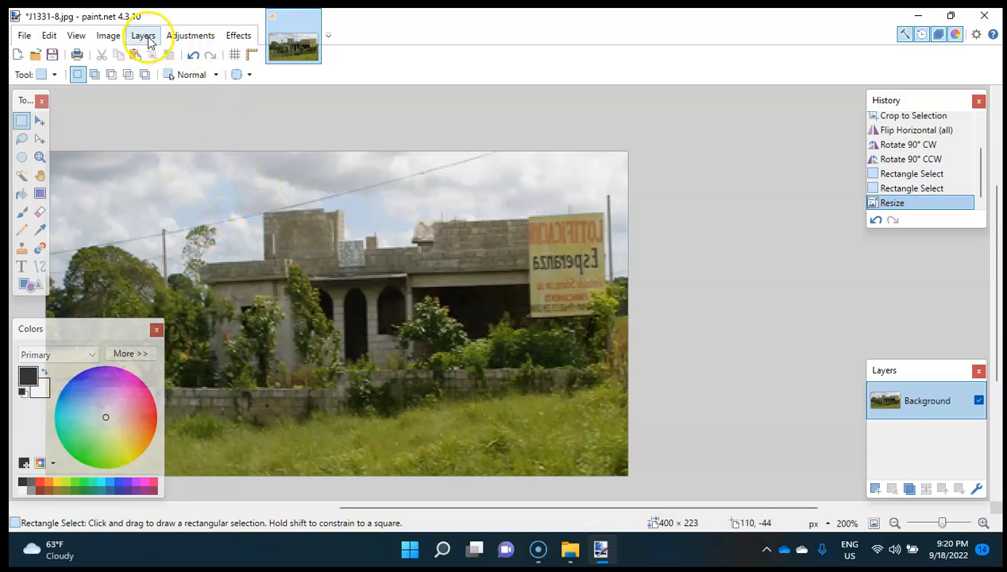
pyautogui.hotkey('ctrl', 'z')
# Resize the image to a width of 400 pixels with the aspect ratio maintained
pyautogui.click(109, 37)
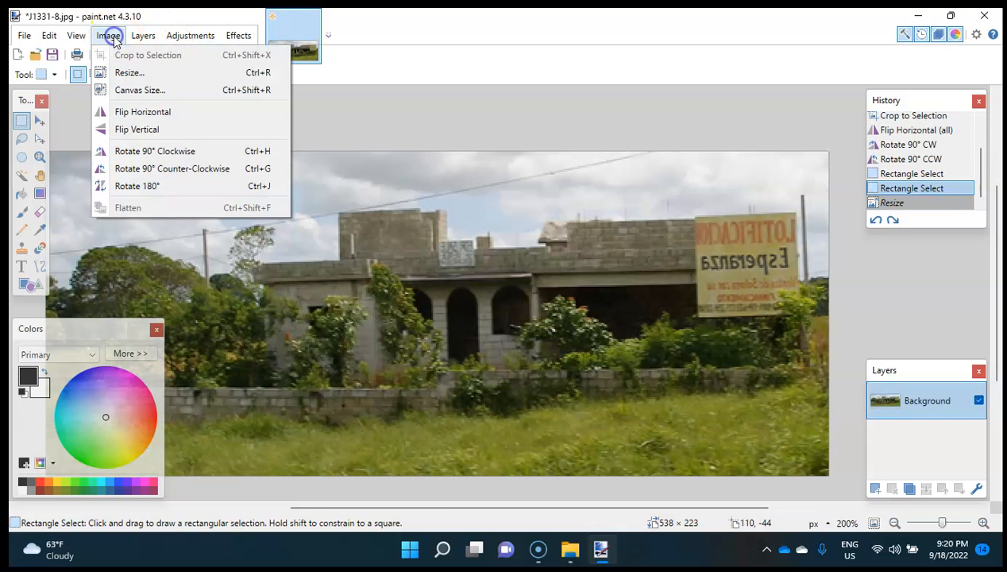
pyautogui.click(199, 72)
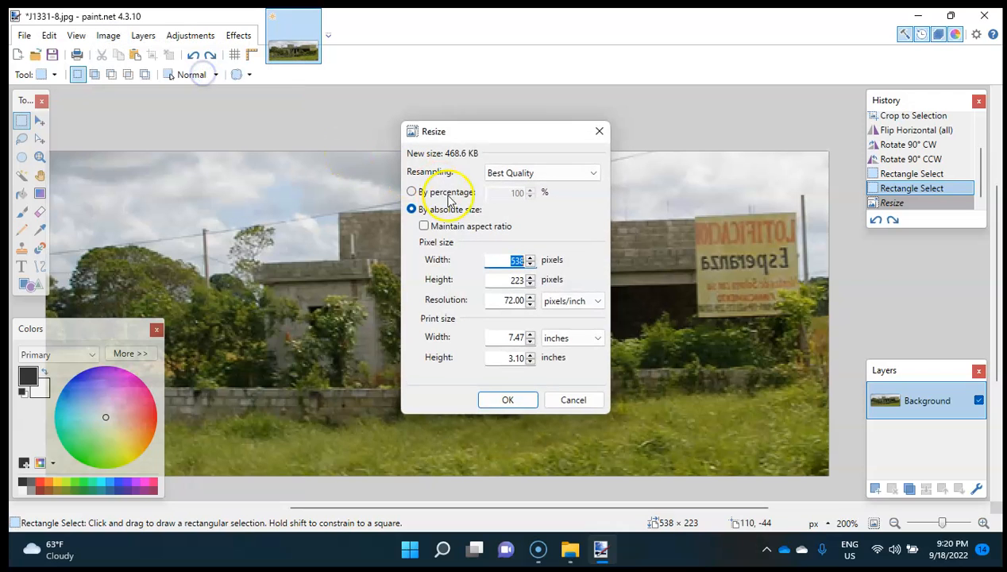
pyautogui.click(446, 227)
pyautogui.click(509, 267)
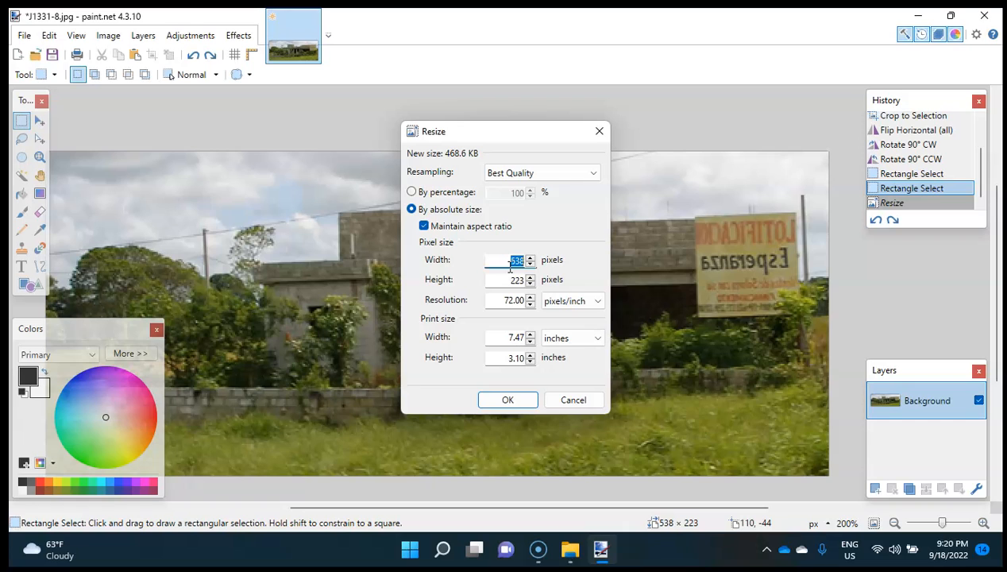
pyautogui.write('400')
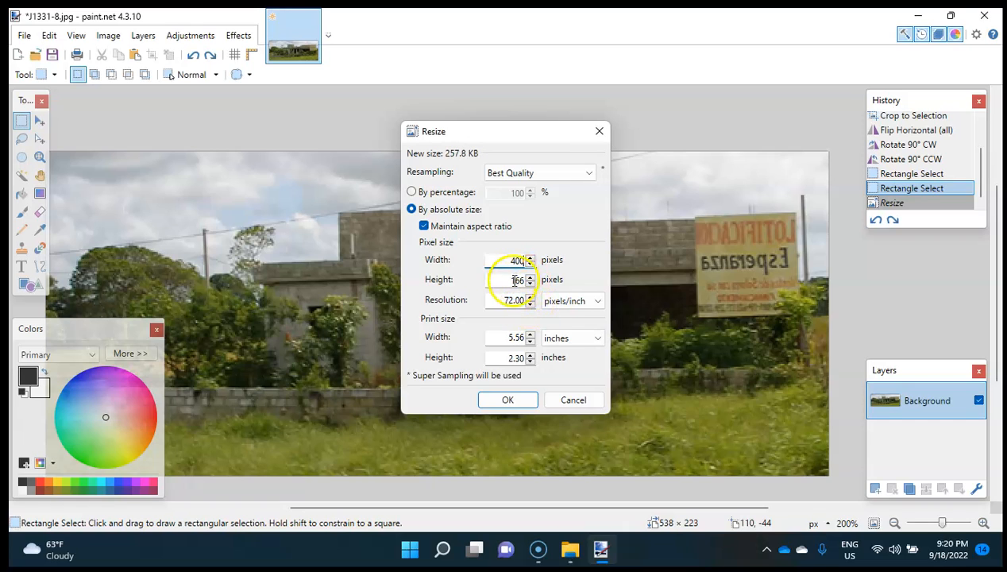
pyautogui.click(507, 401)
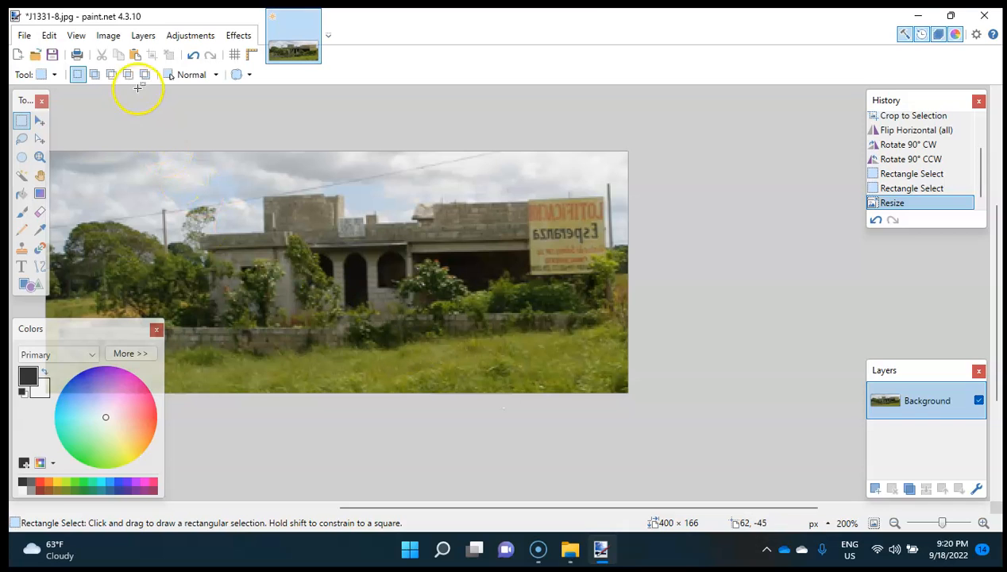
# Adjust the image's brightness to 12 and contrast to 17, and apply Auto-Level to it
pyautogui.click(108, 35)
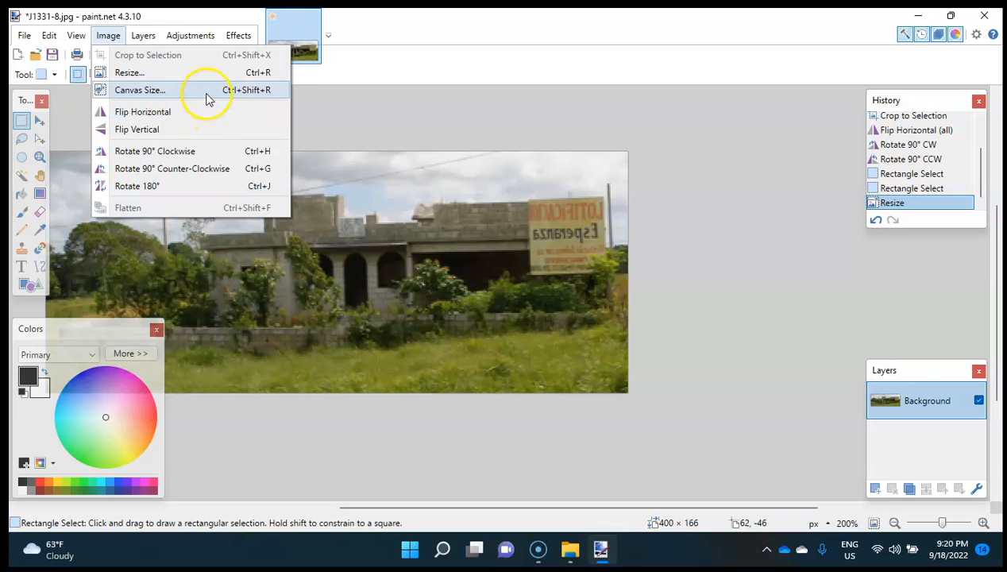
pyautogui.moveTo(148, 41)
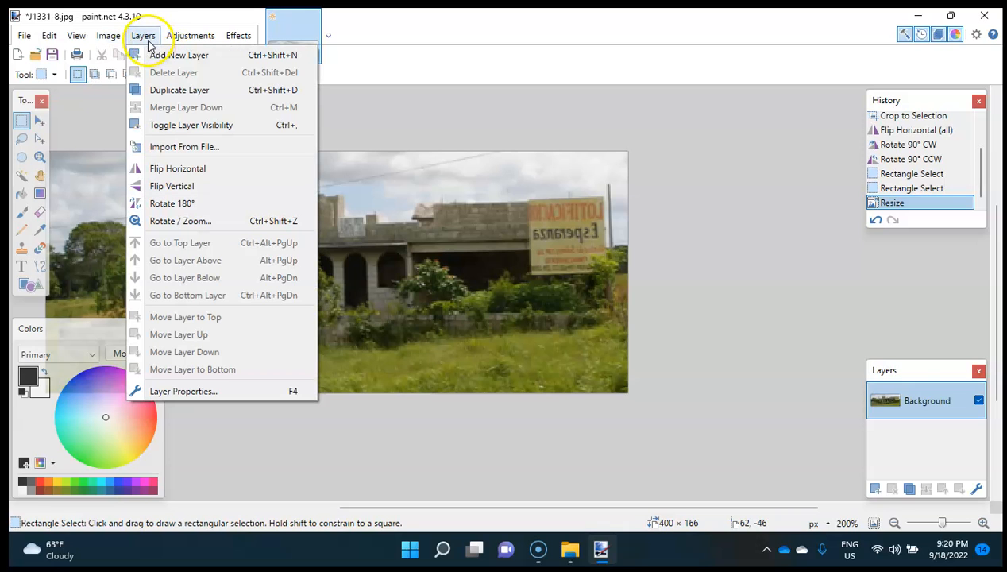
pyautogui.moveTo(189, 42)
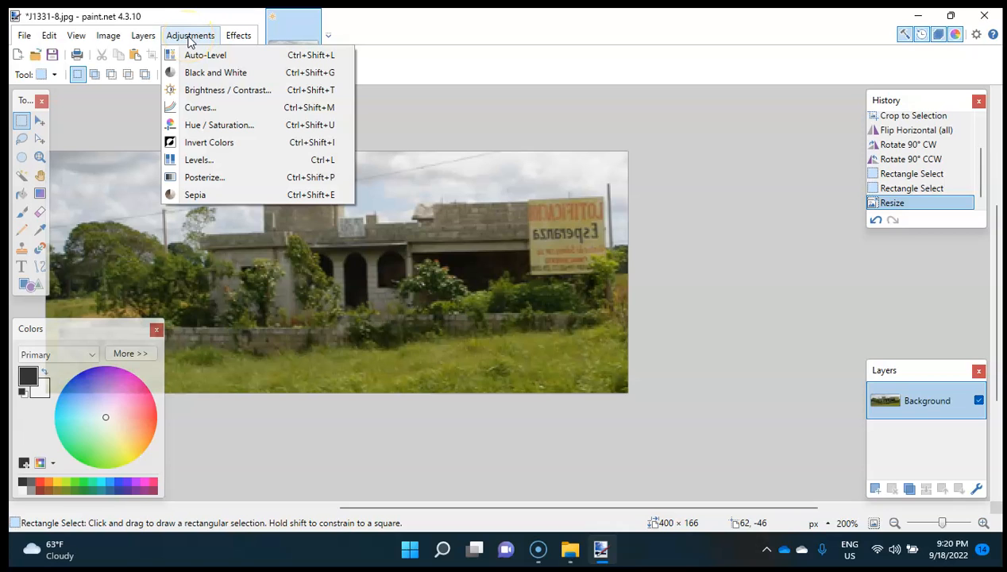
pyautogui.click(225, 90)
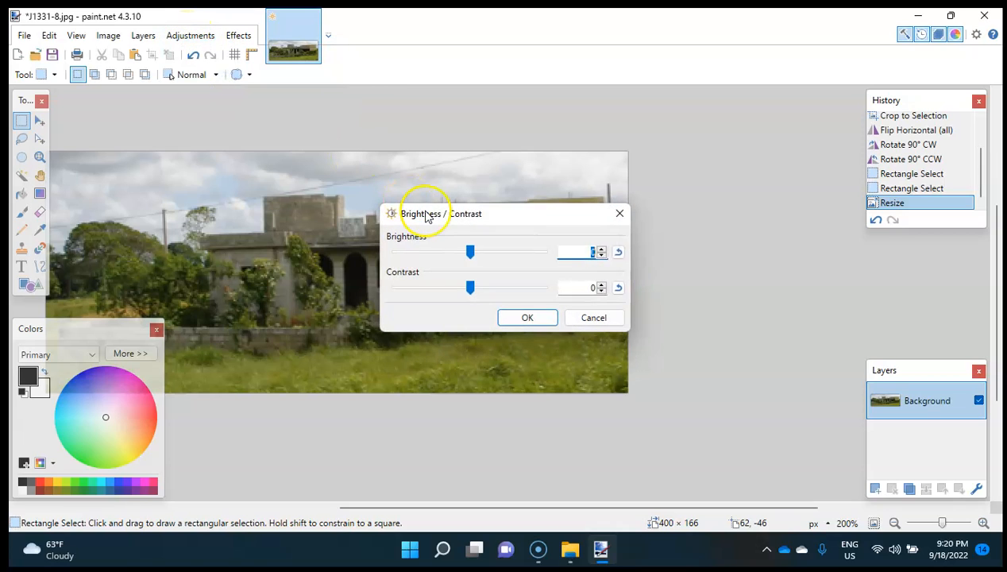
pyautogui.click(476, 259)
pyautogui.moveTo(474, 258); pyautogui.dragTo(459, 293)
pyautogui.moveTo(449, 252); pyautogui.dragTo(477, 254)
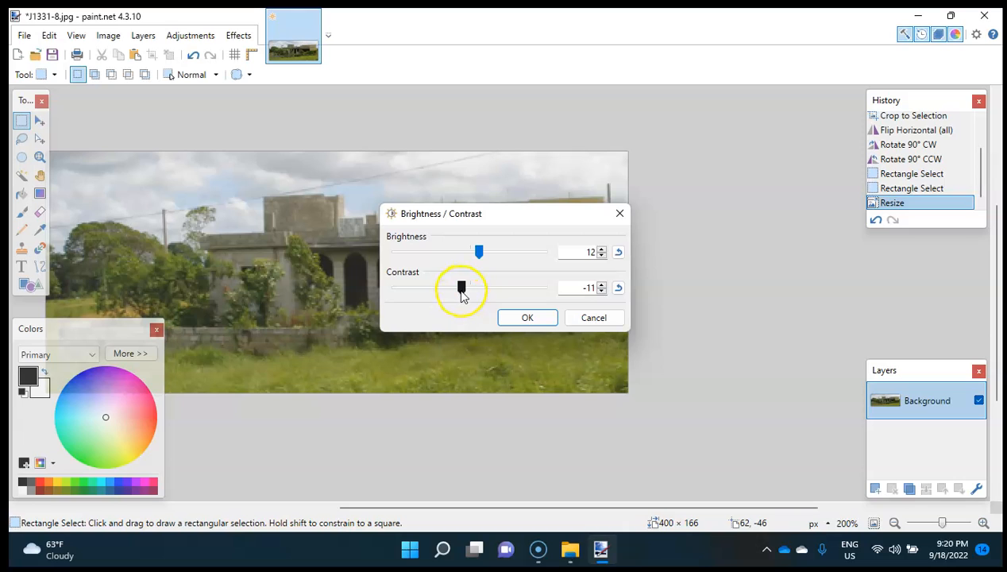
pyautogui.moveTo(464, 293); pyautogui.dragTo(480, 292)
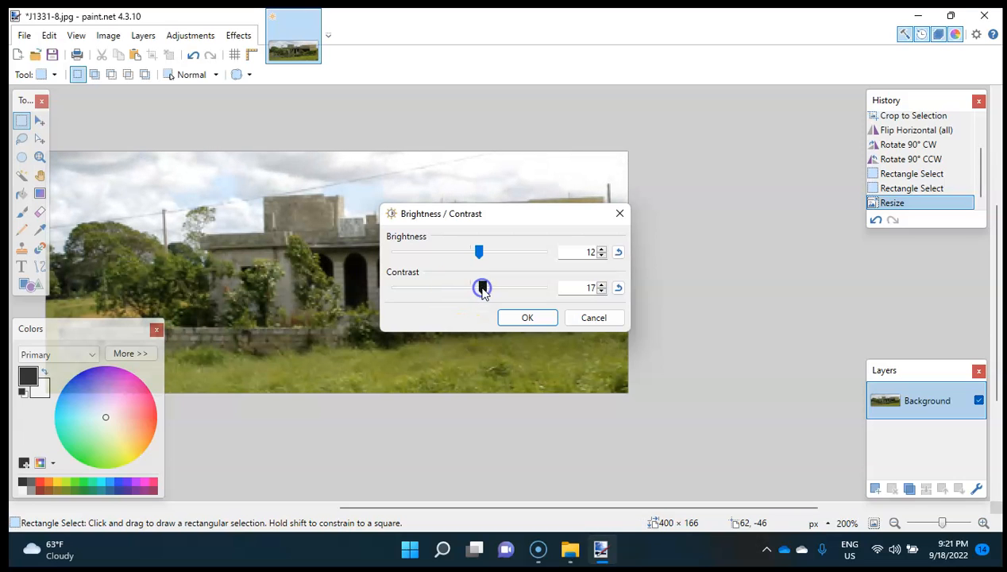
pyautogui.click(526, 318)
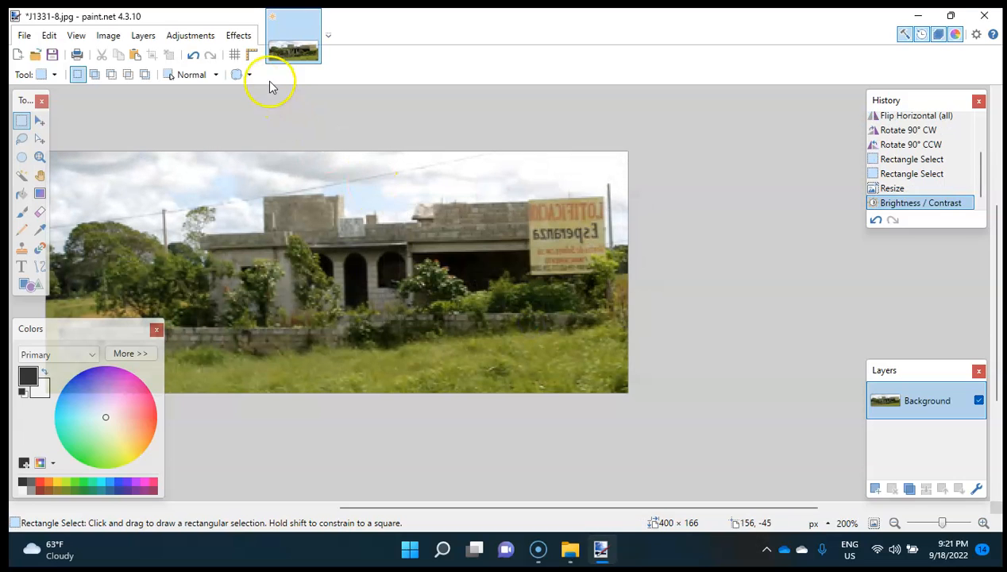
pyautogui.click(209, 38)
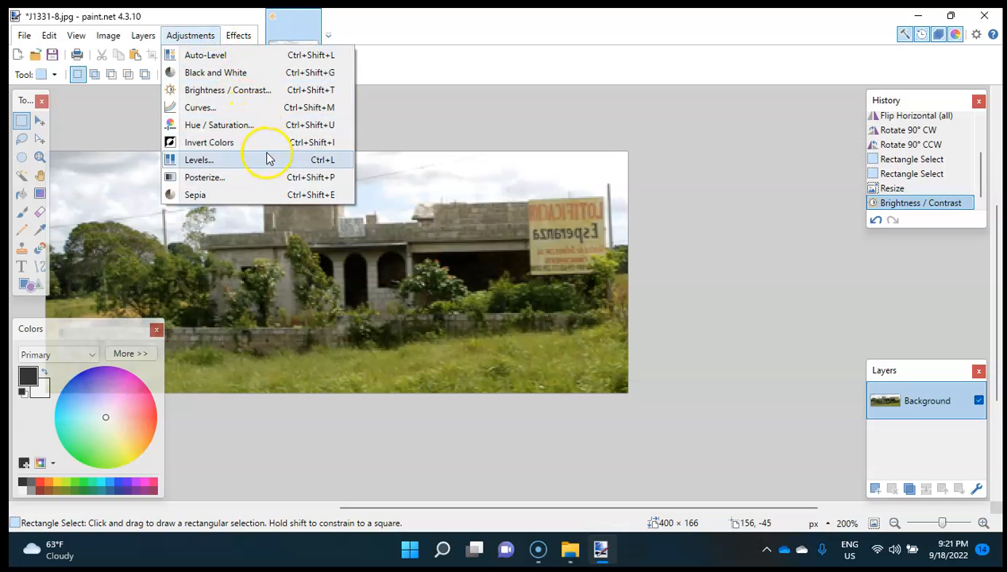
pyautogui.click(225, 55)
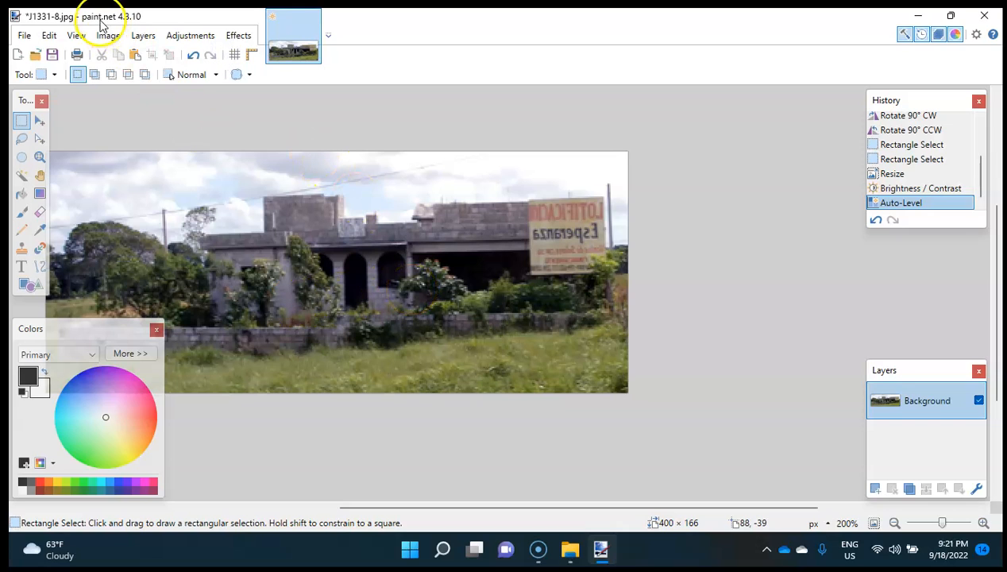
# Save the edited image as a separate file named J1331-9 in BMP format, up to the save configuration
pyautogui.click(32, 36)
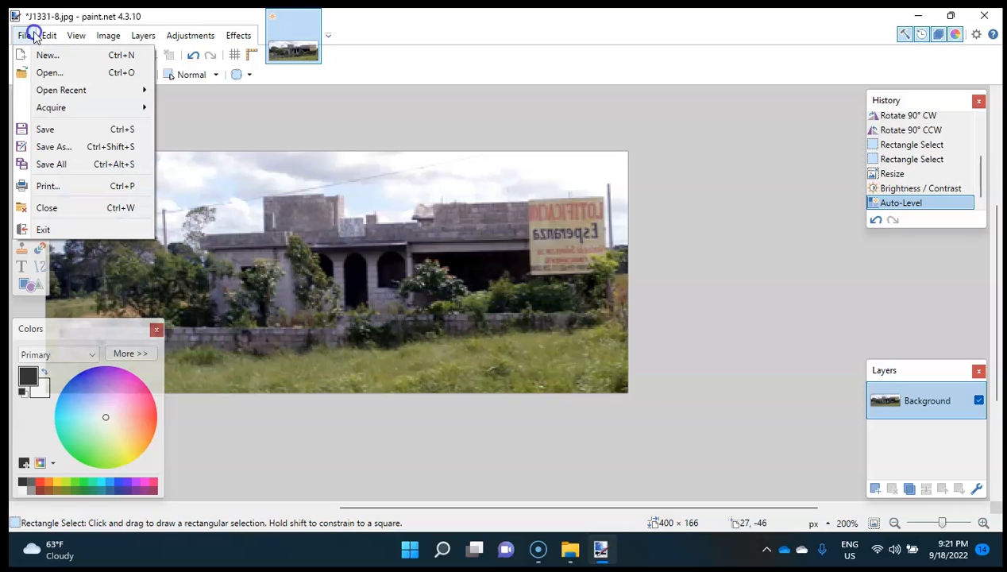
pyautogui.click(77, 147)
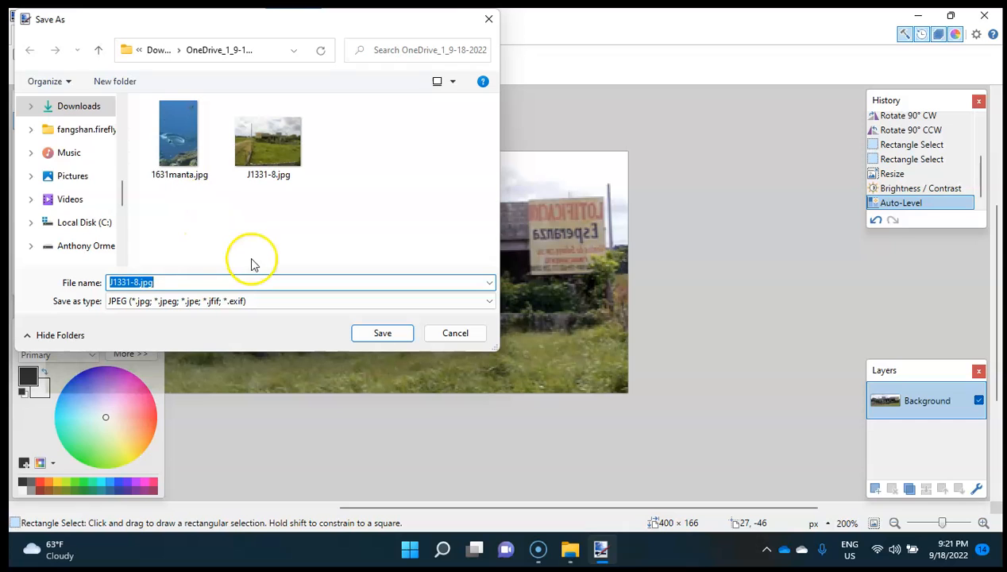
pyautogui.click(135, 282)
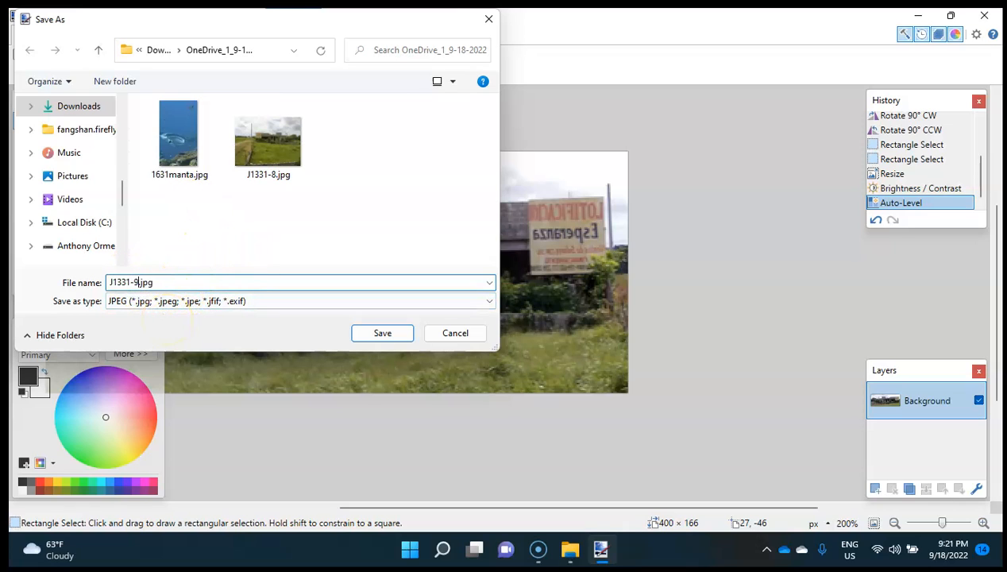
pyautogui.click(246, 301)
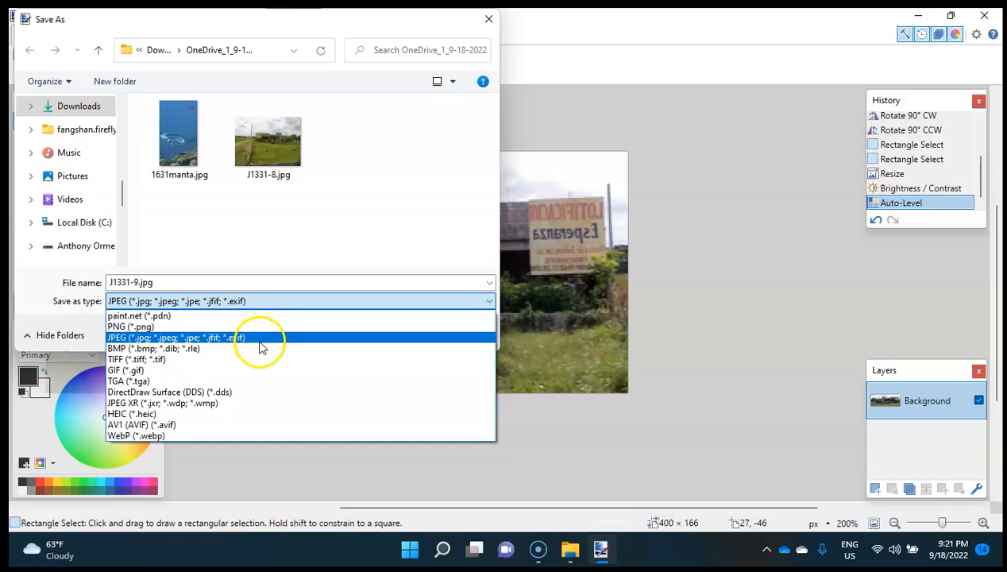
pyautogui.click(209, 350)
pyautogui.click(385, 334)
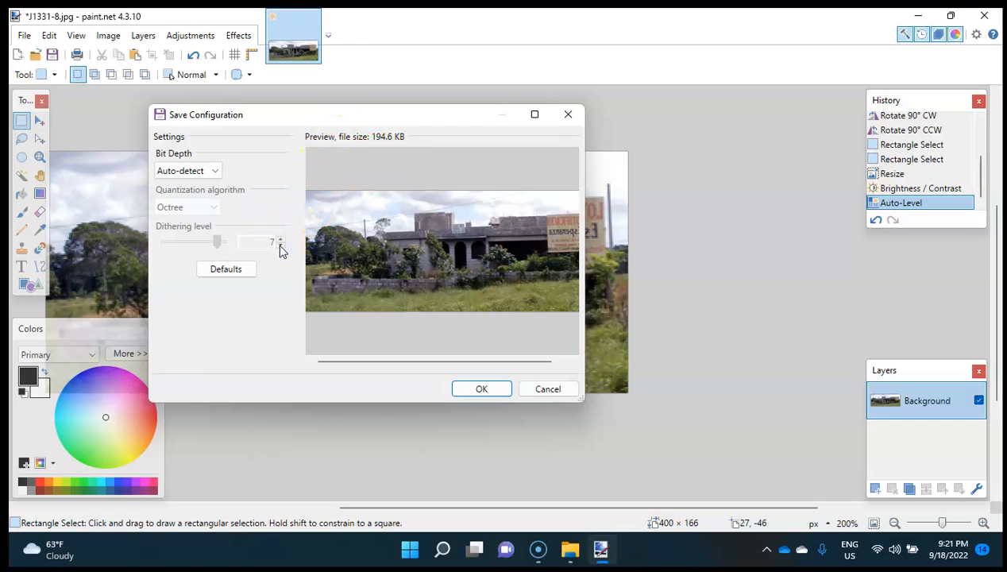
# Restore the default save settings and try bit depths of 32-bit and 4-bit for the BMP file
pyautogui.click(225, 267)
pyautogui.click(204, 170)
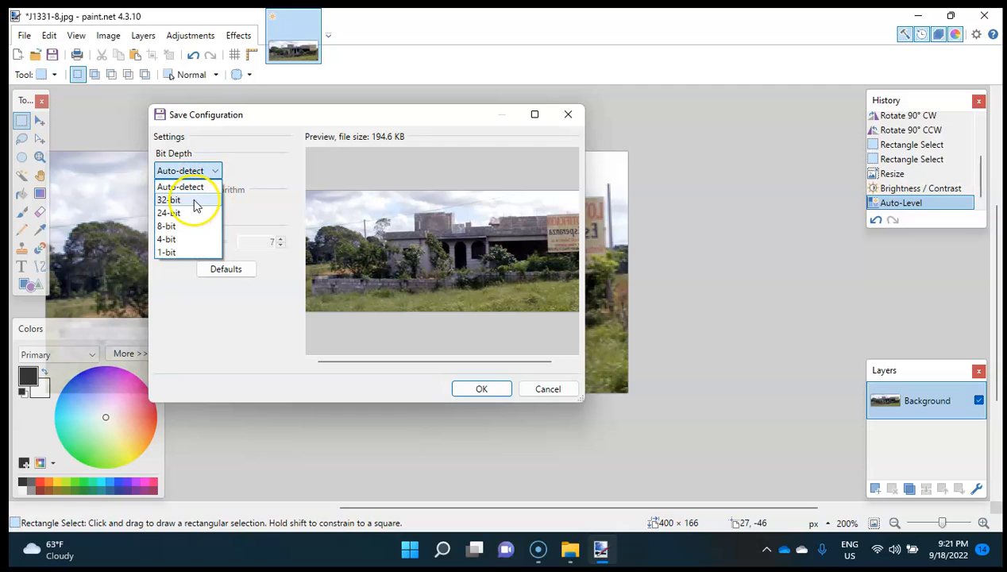
pyautogui.click(195, 200)
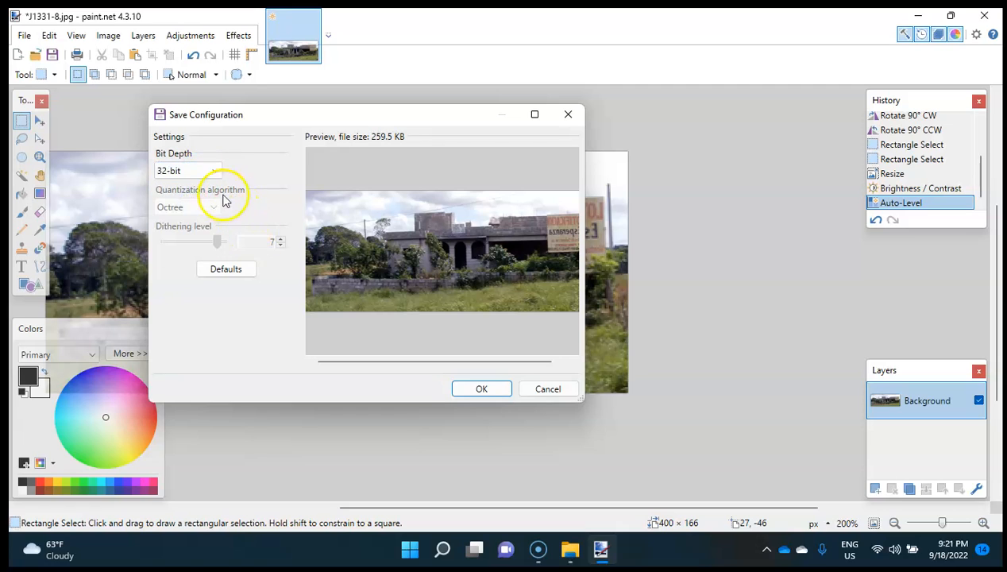
pyautogui.click(204, 170)
pyautogui.click(196, 235)
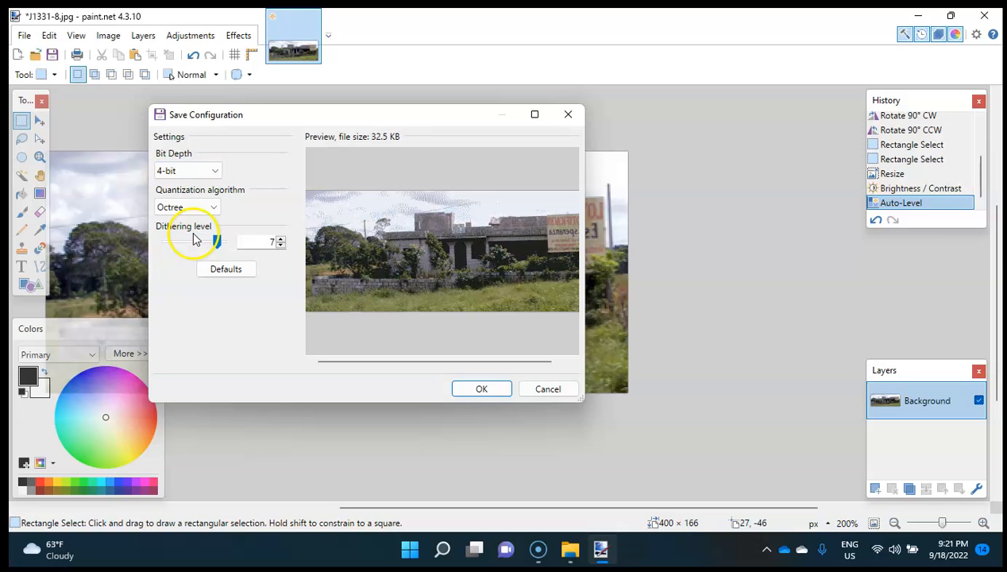
# Set the BMP file's bit depth to 8-bit and complete the save
pyautogui.click(205, 170)
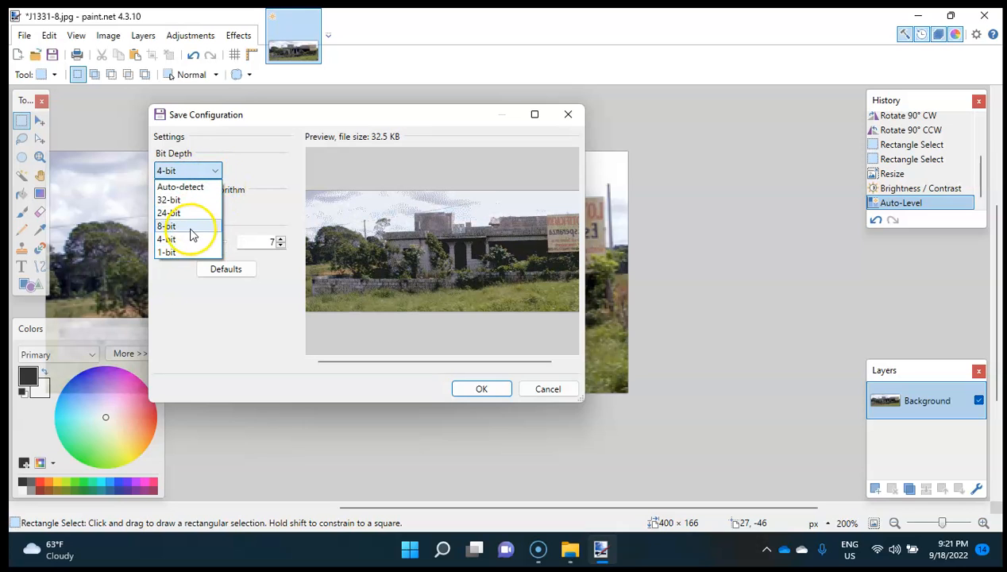
pyautogui.click(191, 225)
pyautogui.click(204, 169)
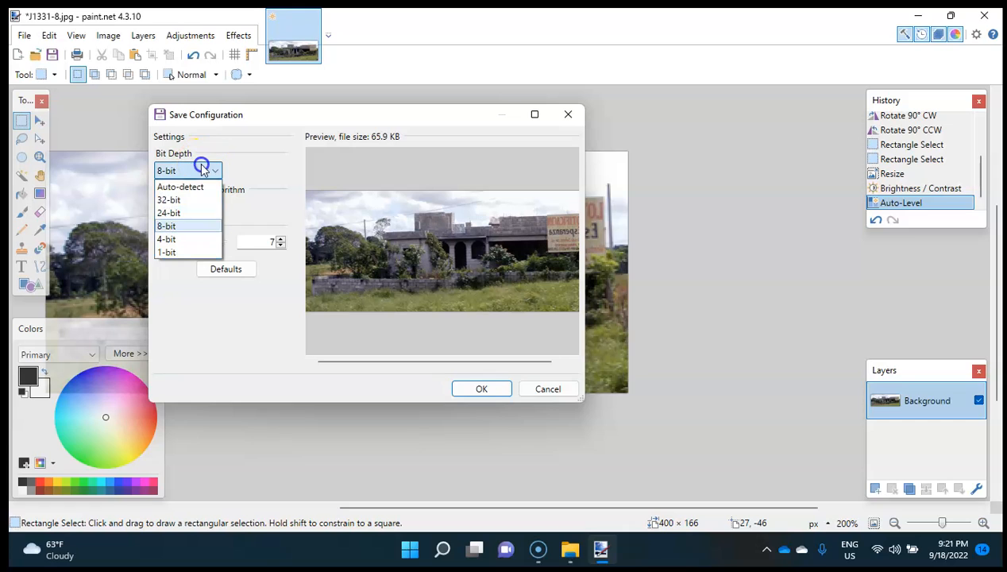
pyautogui.click(194, 227)
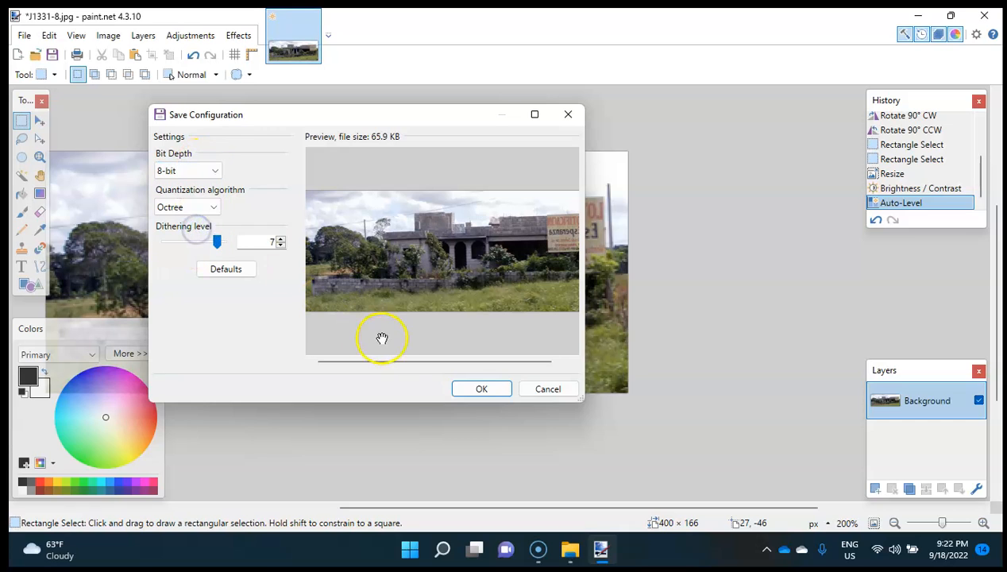
pyautogui.click(479, 390)
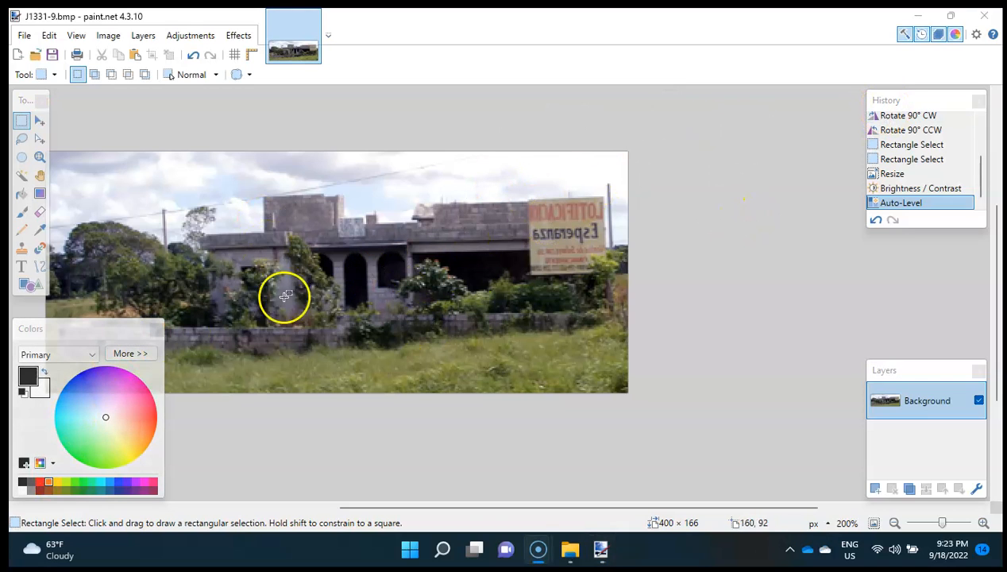
# Switch to File Explorer and open 1631manta1.tif from the OneDrive_1_9-18-2022 folder in paint.net
pyautogui.click(570, 549)
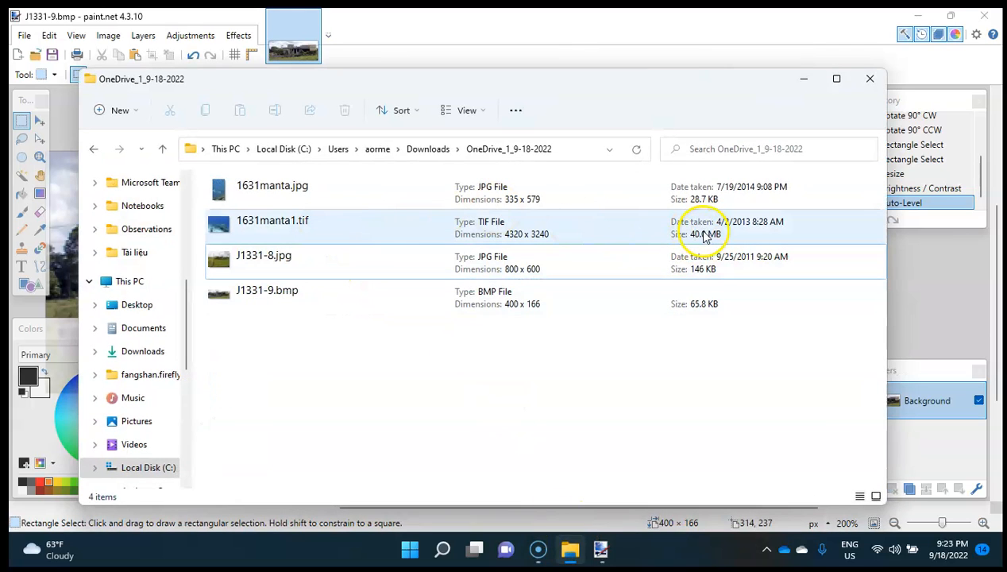
pyautogui.rightClick(246, 225)
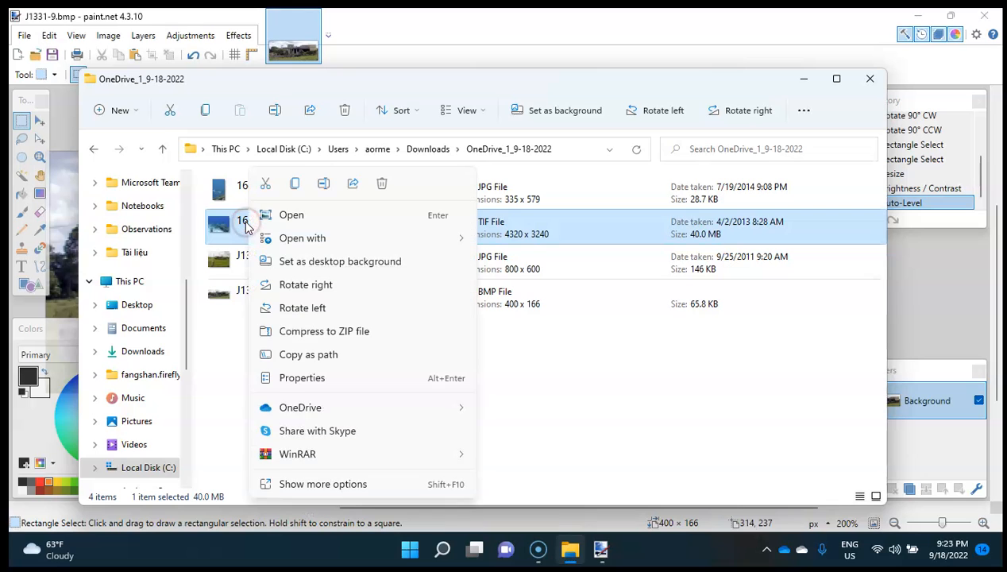
pyautogui.moveTo(344, 238)
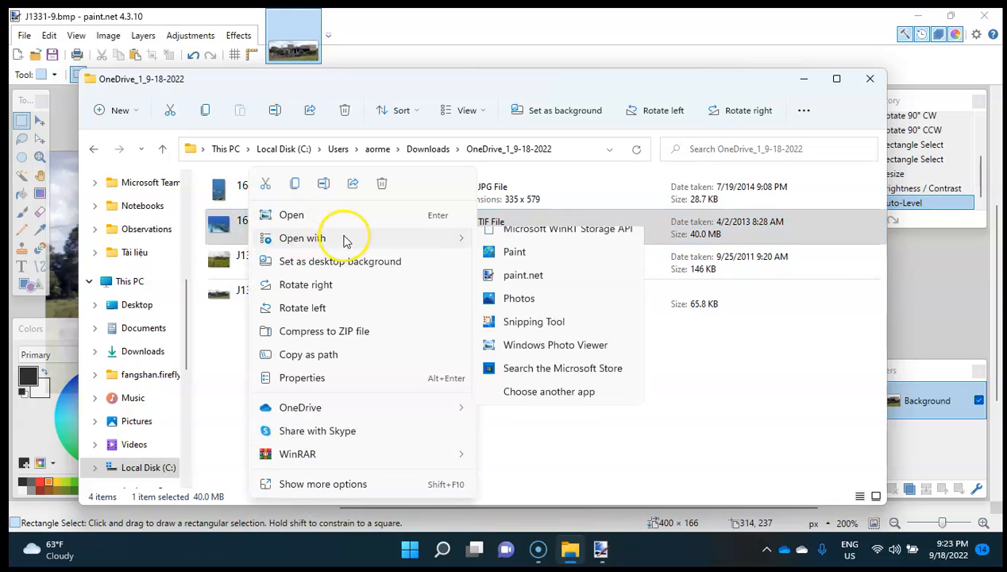
pyautogui.click(535, 287)
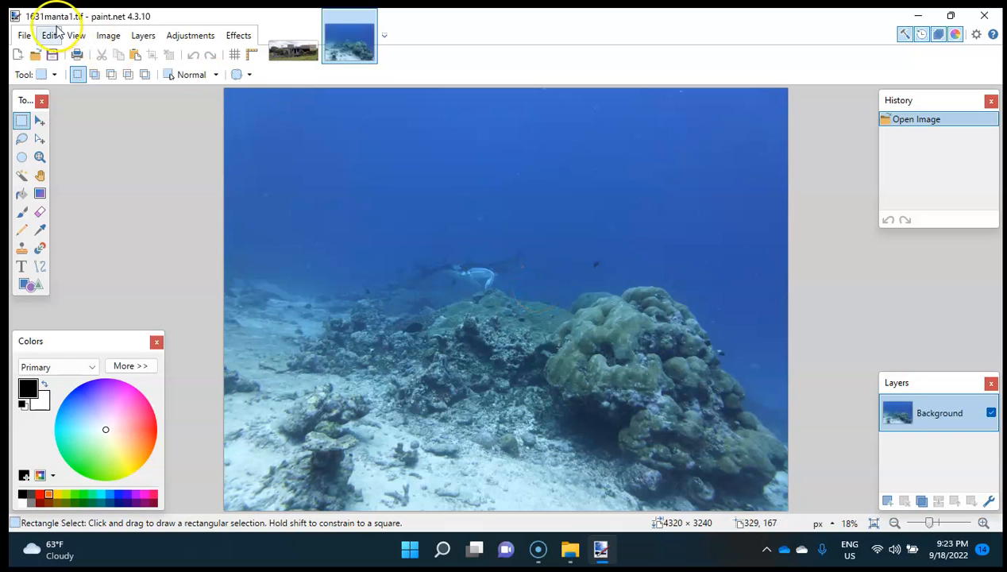
# Save the manta image as 1631manta1.jpg in JPEG format, up to the save configuration
pyautogui.click(29, 37)
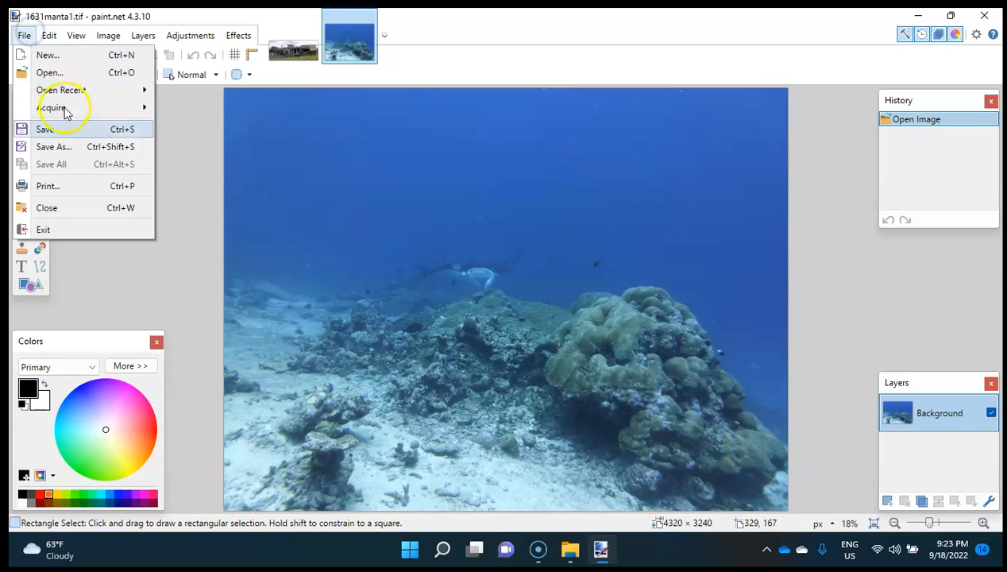
pyautogui.click(89, 146)
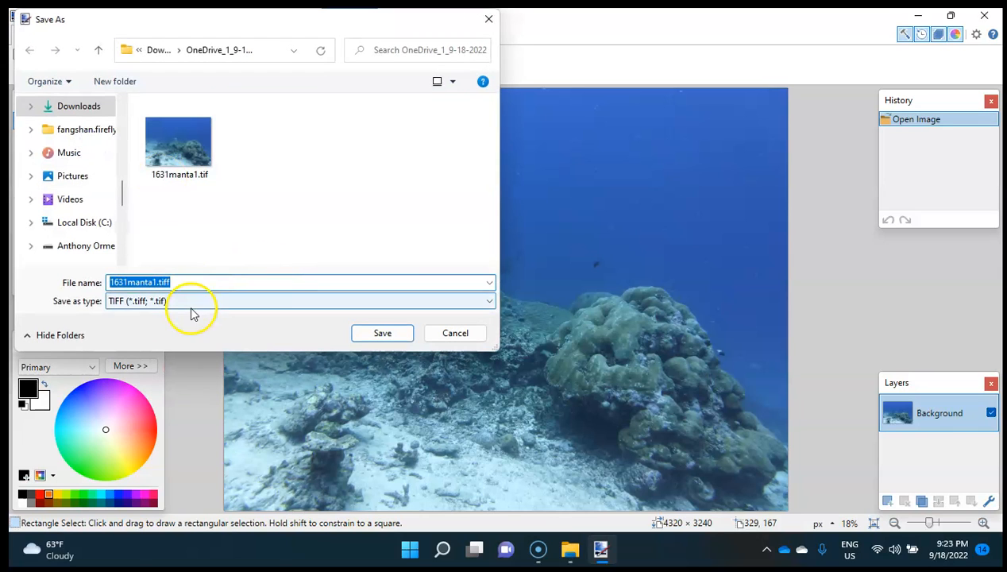
pyautogui.click(168, 303)
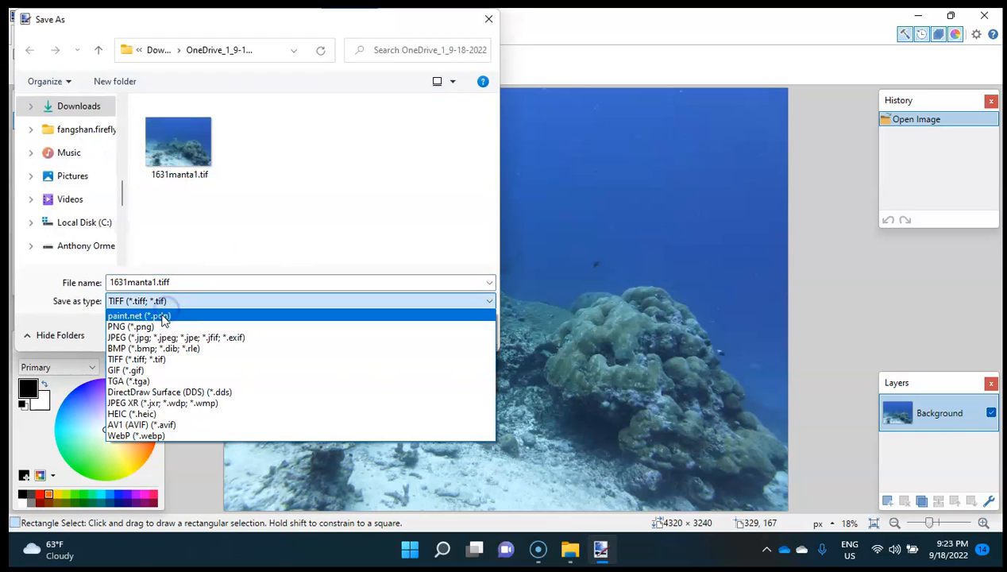
pyautogui.click(165, 337)
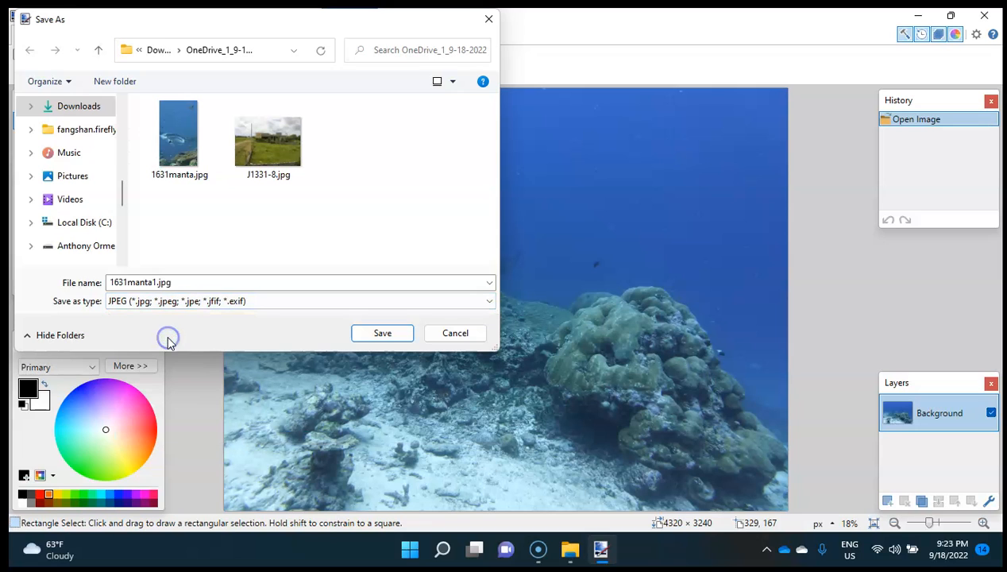
pyautogui.click(369, 335)
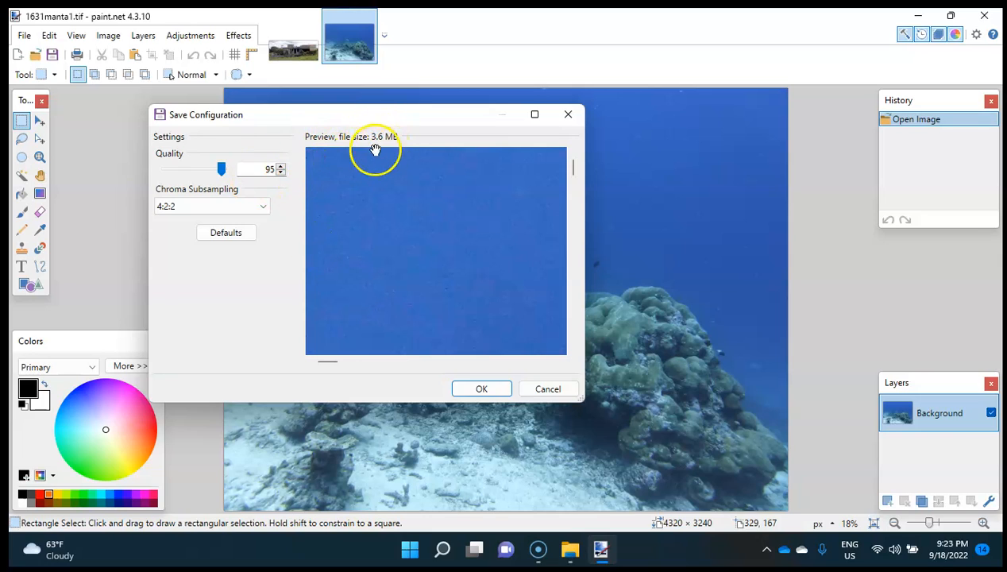
# Set the JPEG quality to 91 and complete the save
pyautogui.click(281, 173)
pyautogui.click(281, 174)
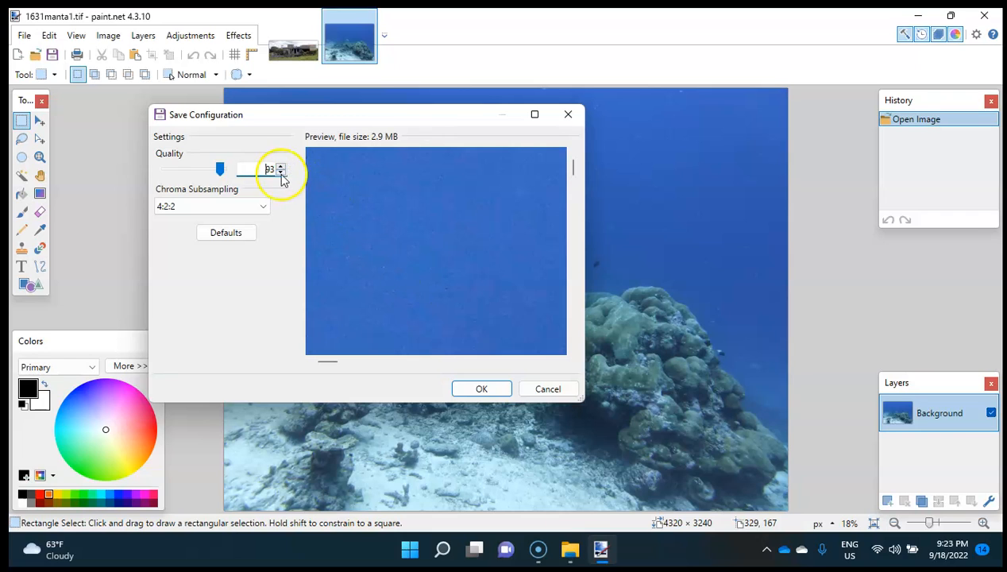
pyautogui.click(279, 173)
pyautogui.click(280, 173)
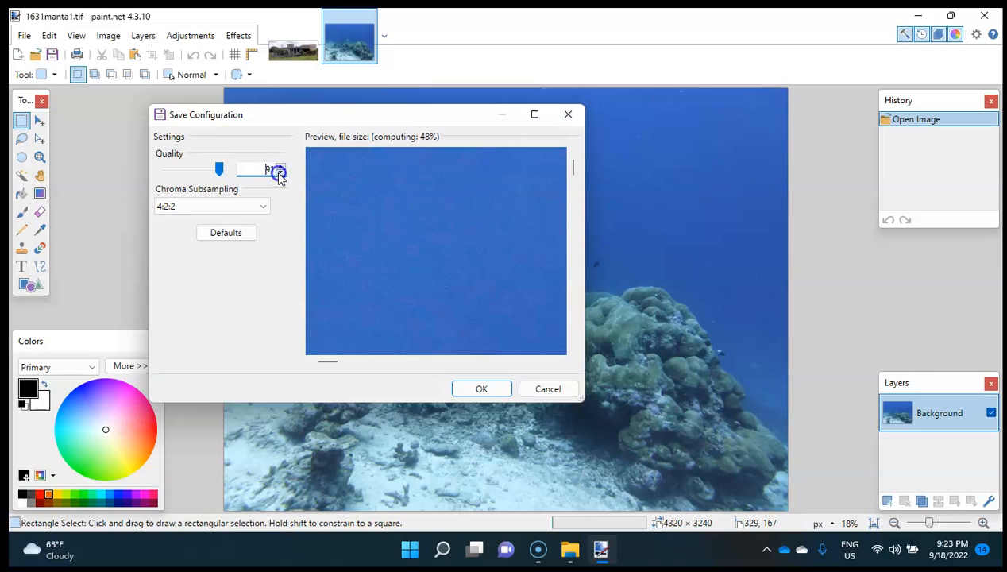
pyautogui.click(466, 391)
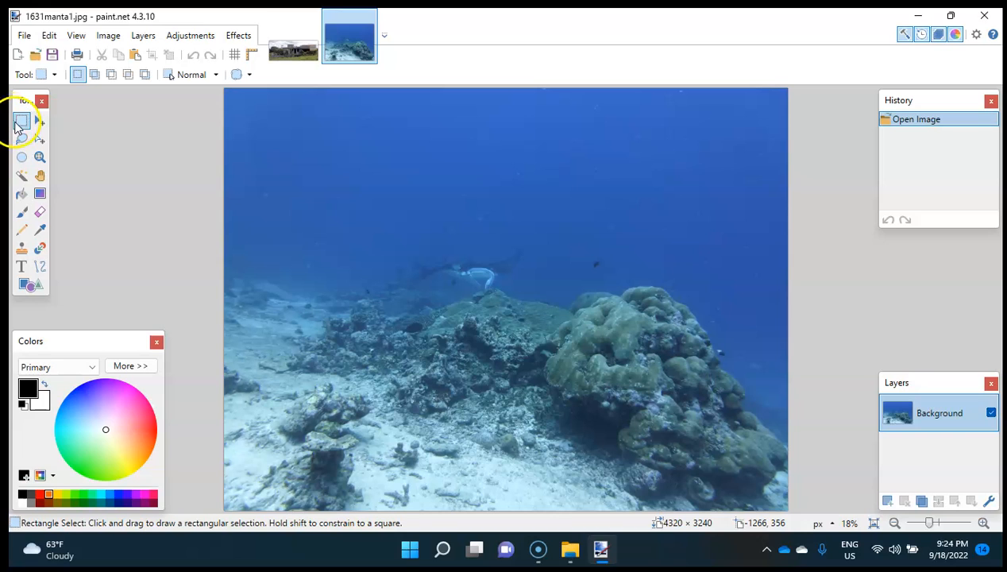
# Crop the image to a rectangular selection of about 2862 × 1312 pixels around the manta and the reef top
pyautogui.moveTo(317, 198); pyautogui.dragTo(691, 368)
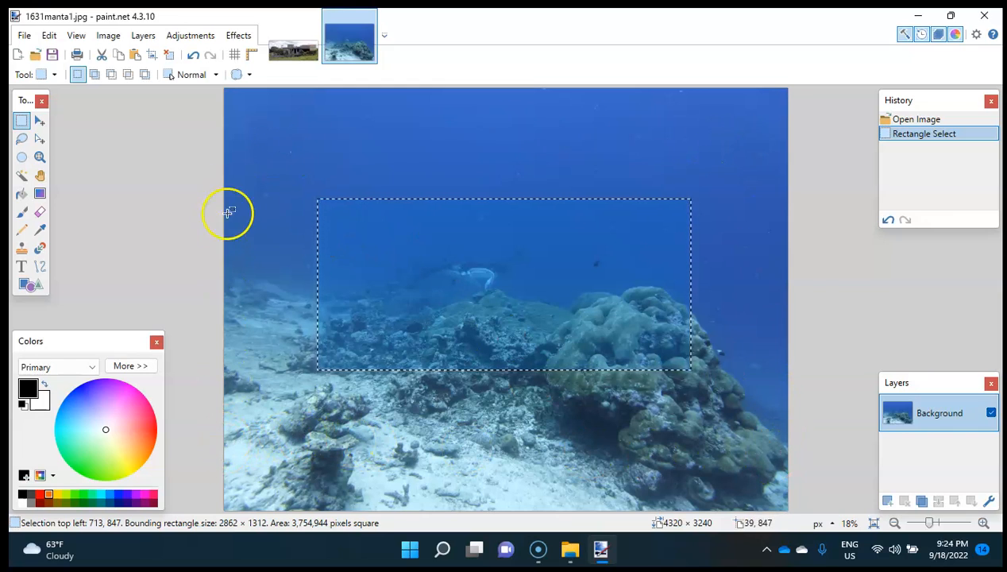
pyautogui.click(108, 36)
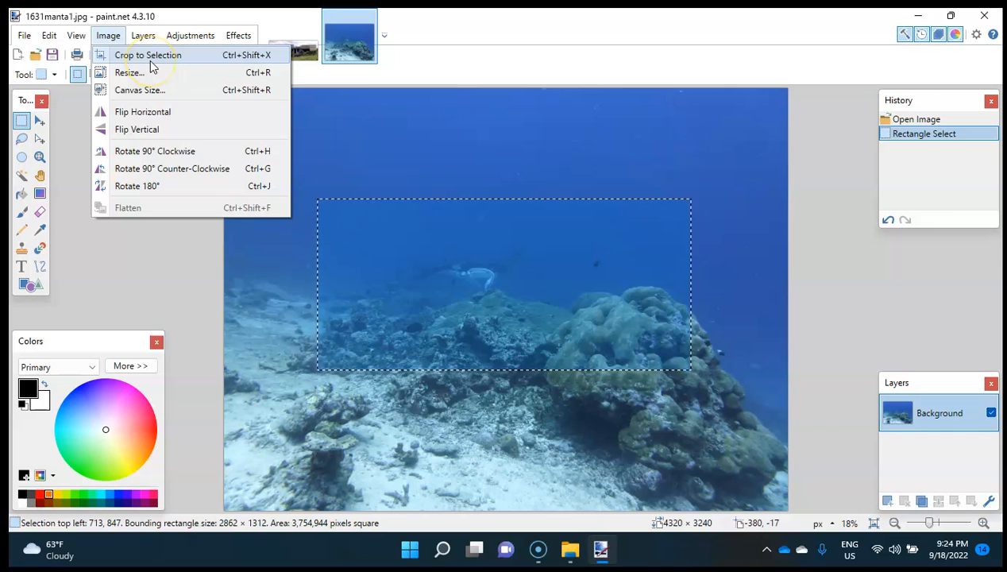
pyautogui.click(151, 60)
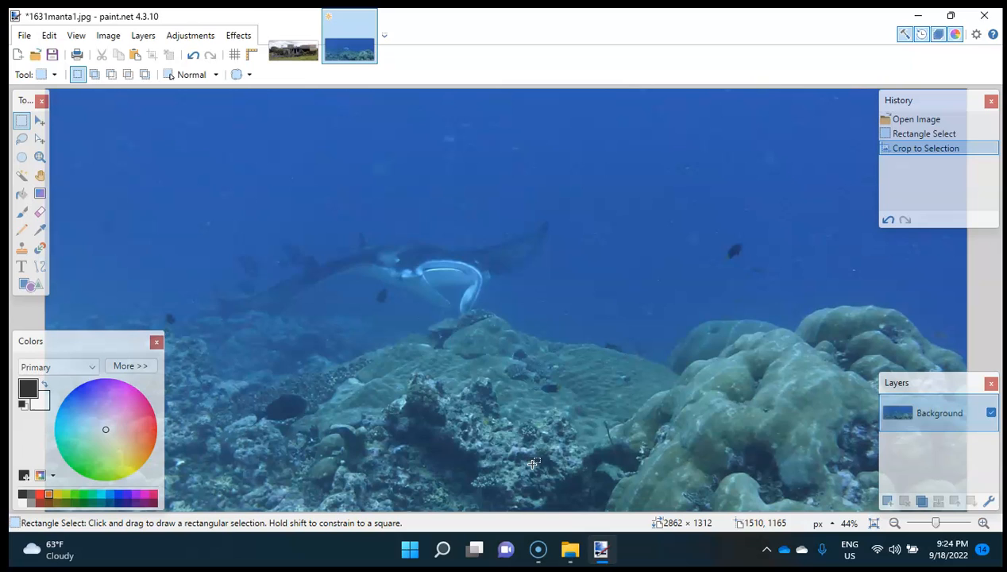
# Resize the cropped image to 400 pixels wide with the aspect ratio maintained, and flip it horizontally
pyautogui.click(109, 39)
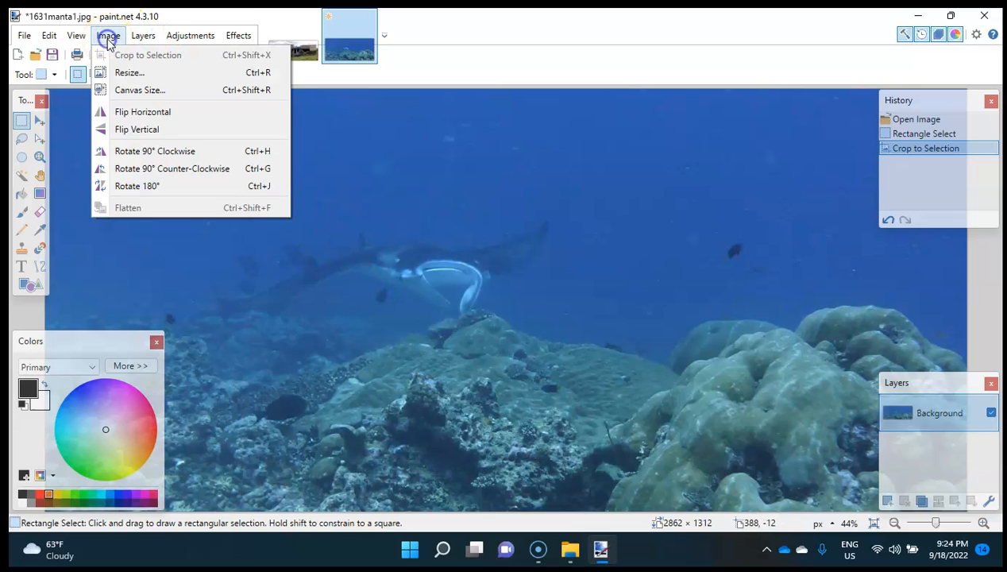
pyautogui.click(145, 80)
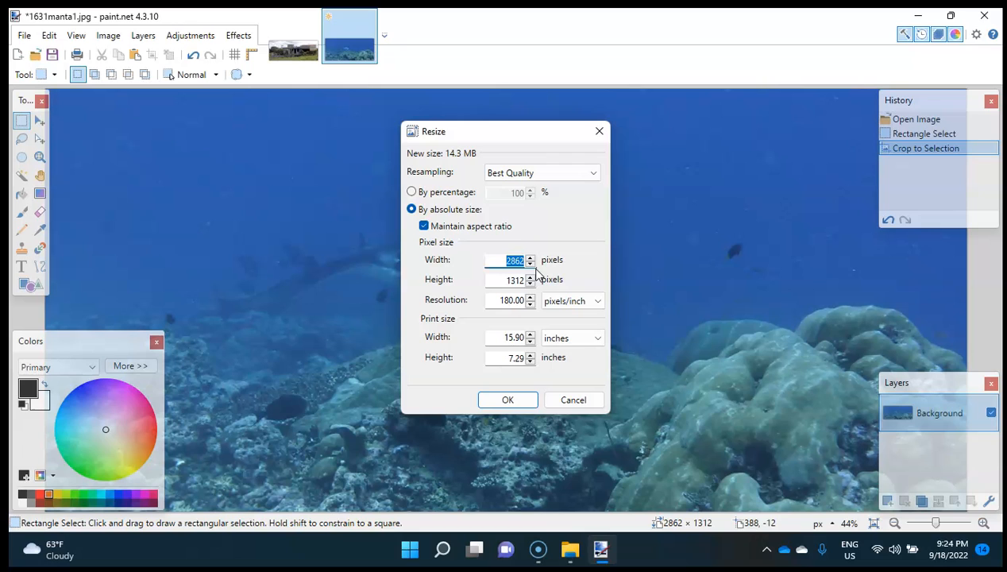
pyautogui.write('400')
pyautogui.click(425, 226)
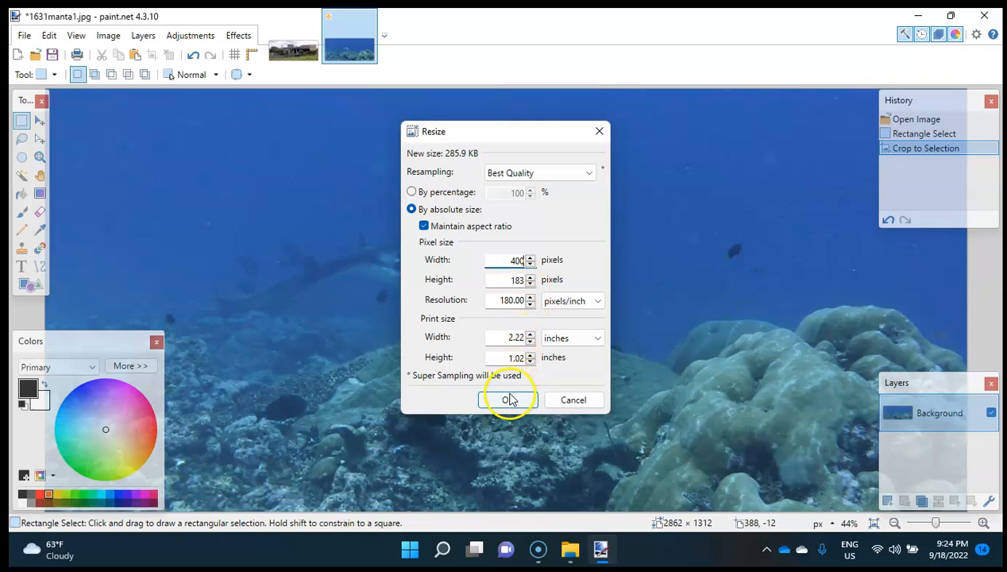
pyautogui.click(510, 399)
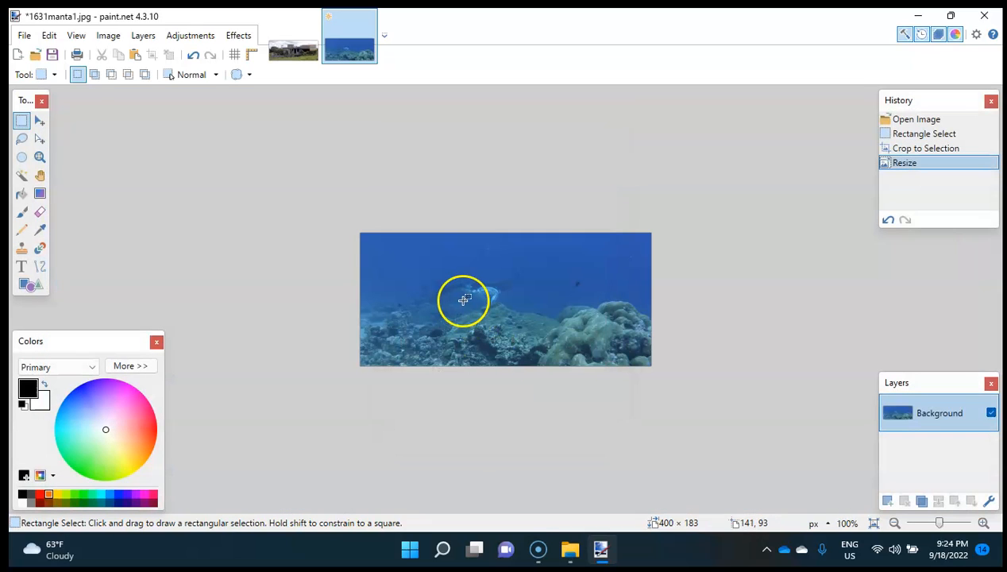
pyautogui.click(106, 35)
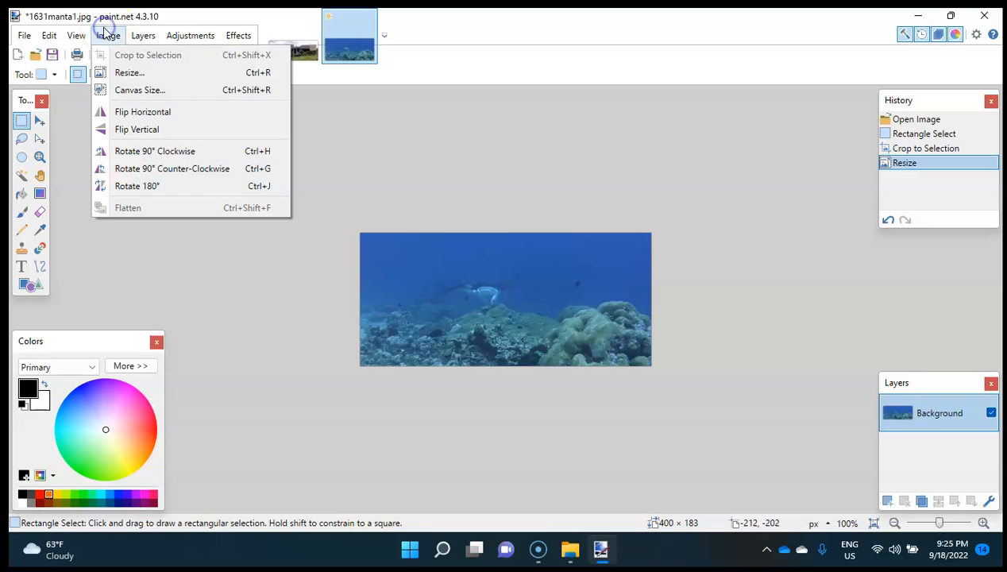
pyautogui.click(199, 119)
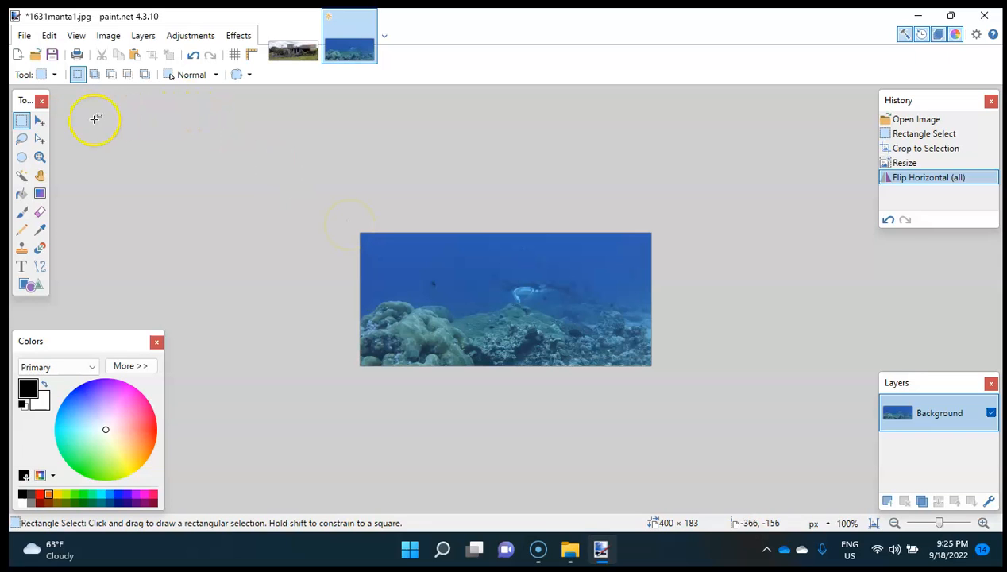
# Apply a Brightness / Contrast adjustment to the image with brightness 12 and strongly increased contrast
pyautogui.click(189, 37)
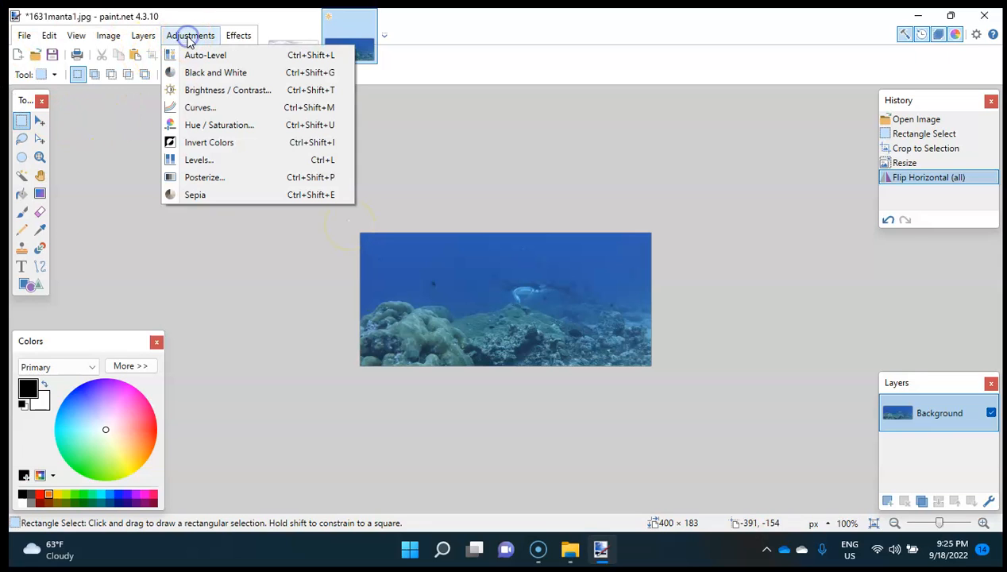
pyautogui.click(249, 84)
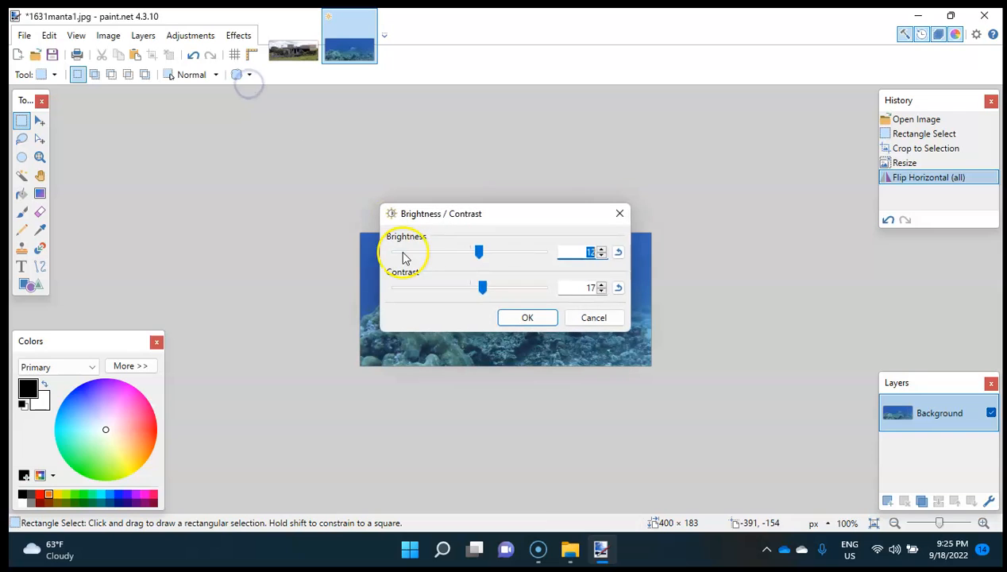
pyautogui.moveTo(486, 292); pyautogui.dragTo(512, 290)
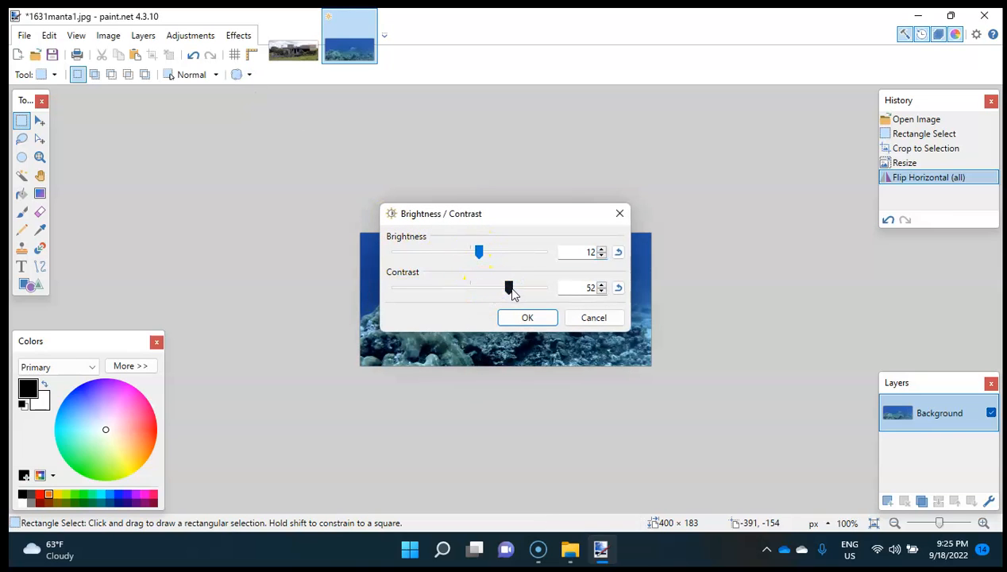
pyautogui.moveTo(512, 292)
pyautogui.mouseDown()
pyautogui.moveTo(537, 291)
pyautogui.moveTo(526, 288)
pyautogui.mouseUp()
pyautogui.click(526, 317)
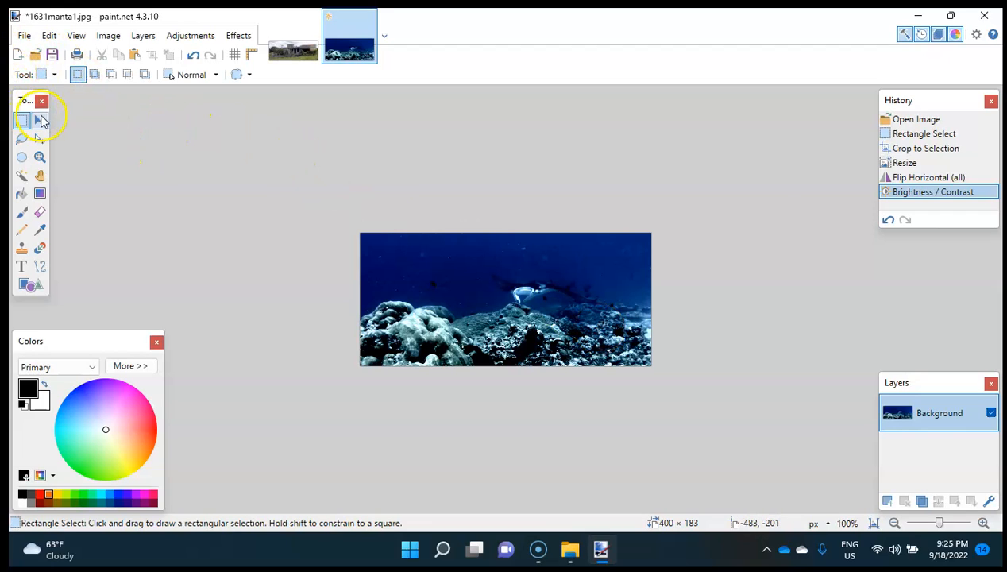
# Save the edited image as a separate JPEG file named 1631manta2.jpg, up to the save configuration
pyautogui.click(25, 36)
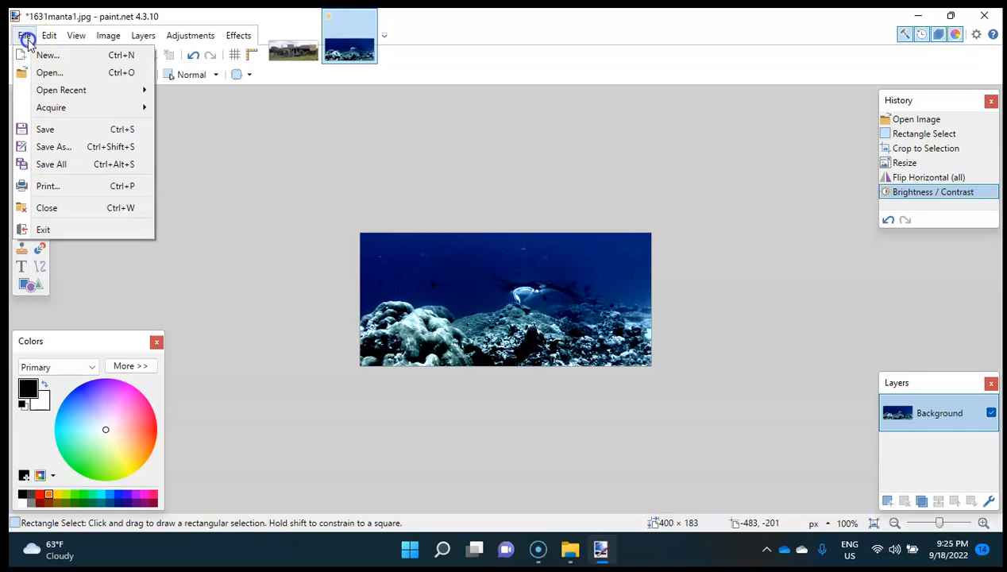
pyautogui.click(79, 146)
pyautogui.click(151, 282)
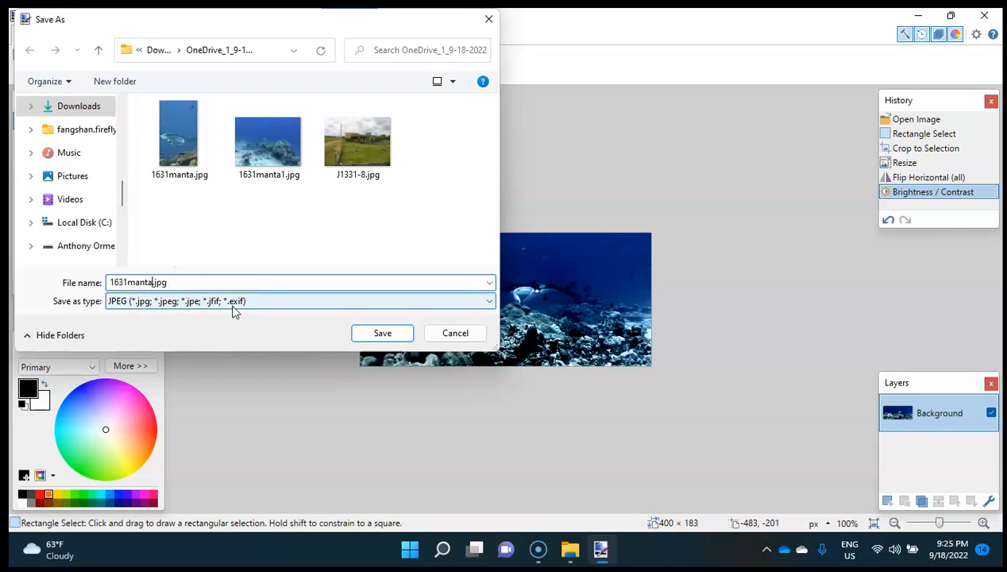
pyautogui.write('2')
pyautogui.press('Return')
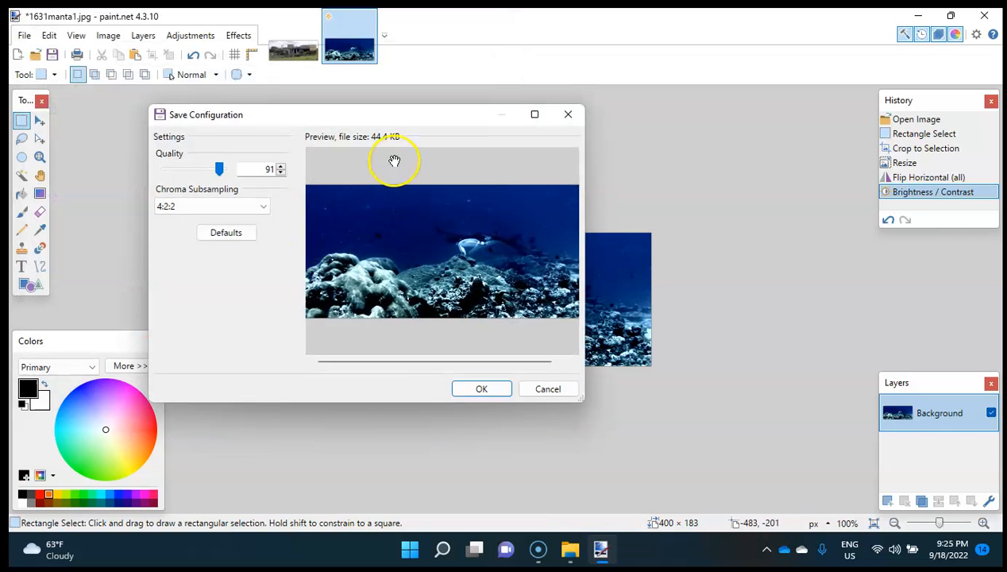
# Lower the JPEG quality of 1631manta2.jpg to 80 and complete the save
pyautogui.click(281, 173)
pyautogui.click(281, 173)
pyautogui.click(281, 173)
pyautogui.click(281, 173)
pyautogui.click(281, 173)
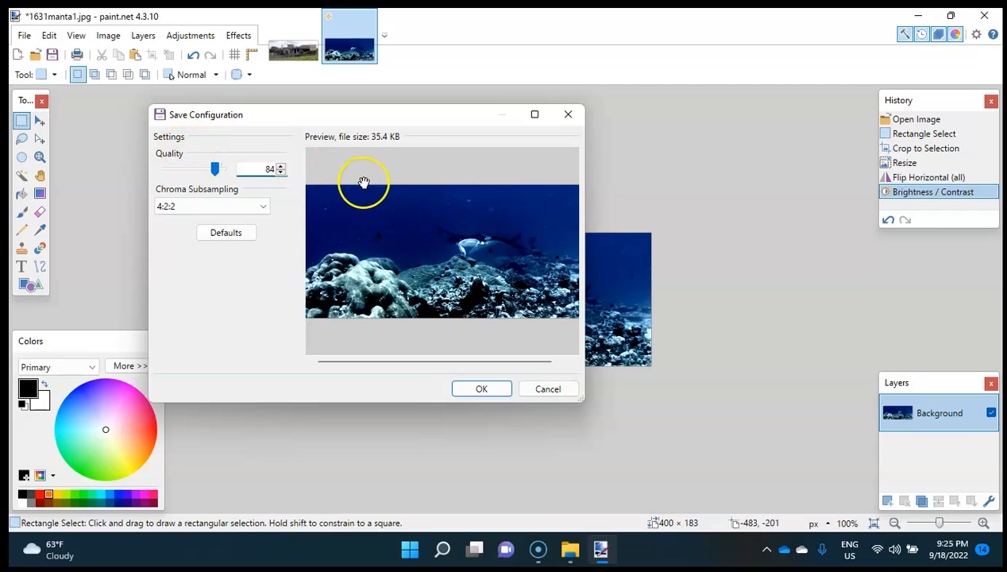
pyautogui.click(283, 173)
pyautogui.click(283, 173)
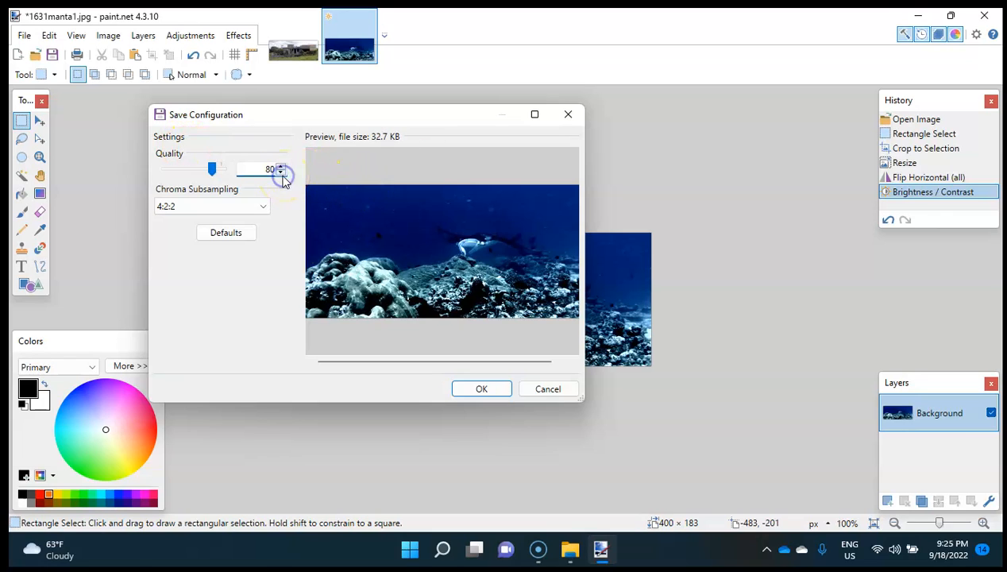
pyautogui.click(479, 388)
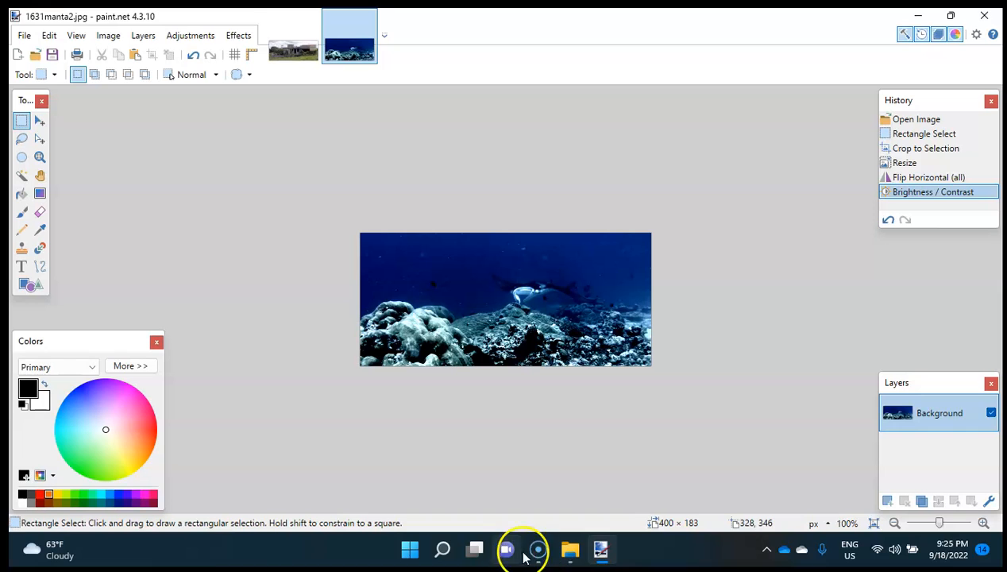
# Switch to File Explorer and open 1631manta.jpg in paint.net
pyautogui.click(565, 549)
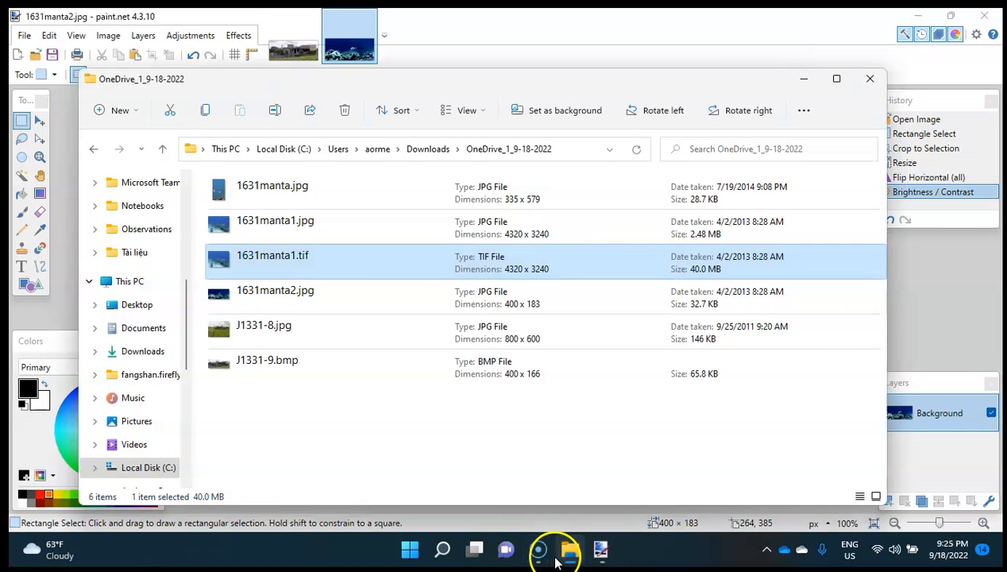
pyautogui.click(292, 191)
pyautogui.rightClick(293, 190)
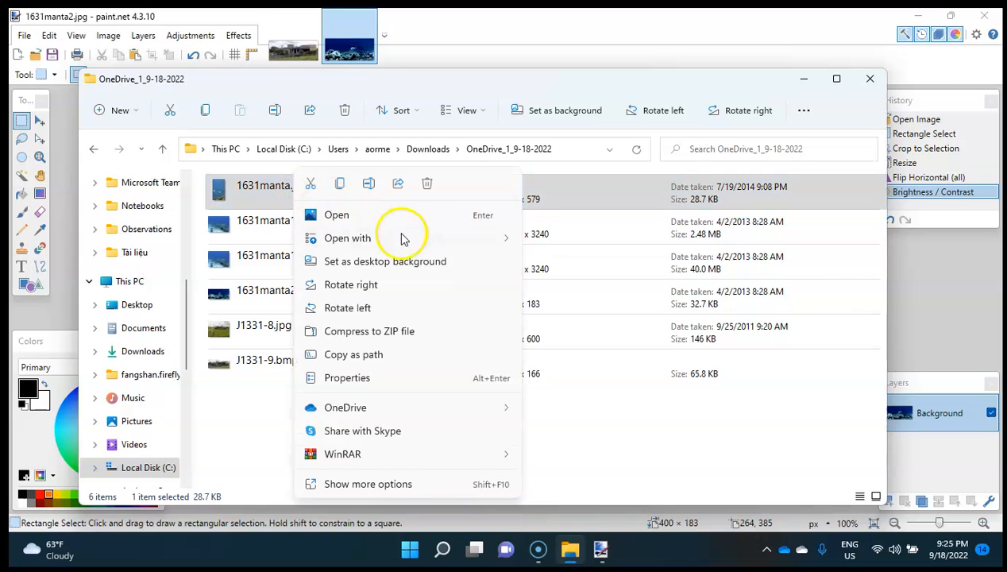
pyautogui.moveTo(457, 242)
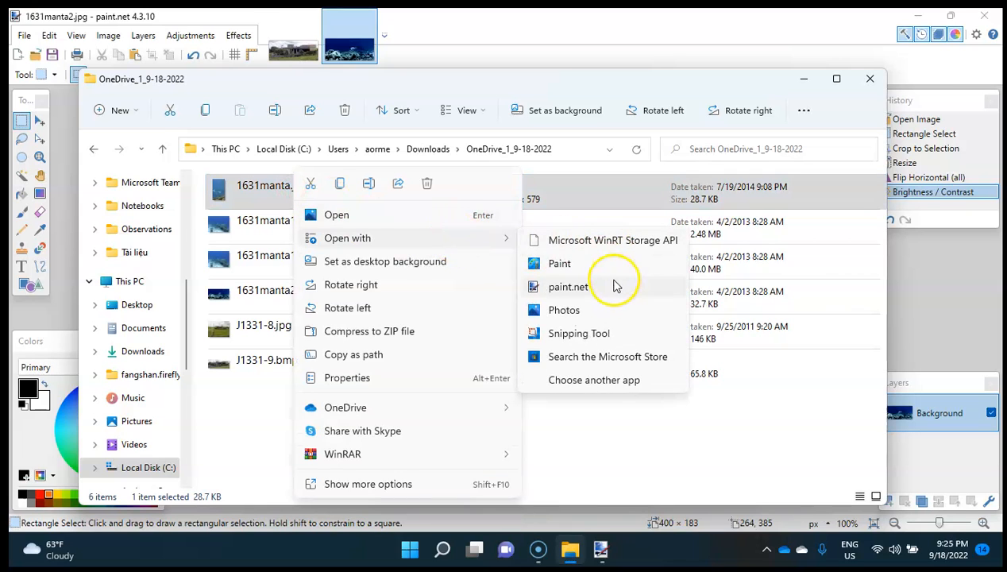
pyautogui.click(613, 286)
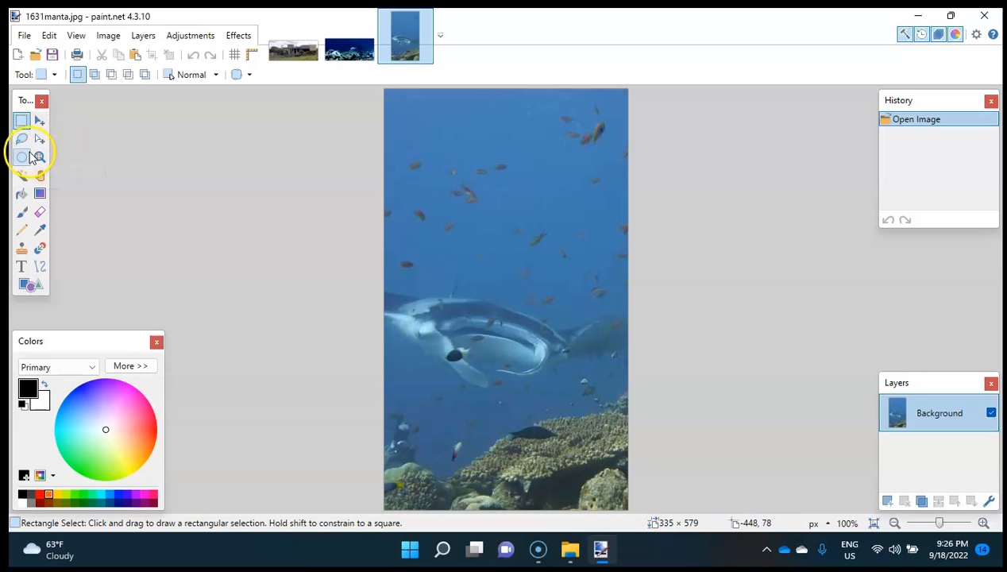
# Clone clear blue water over the small fish in the photo's upper-left area using the Clone Stamp tool at brush width 2
pyautogui.click(27, 252)
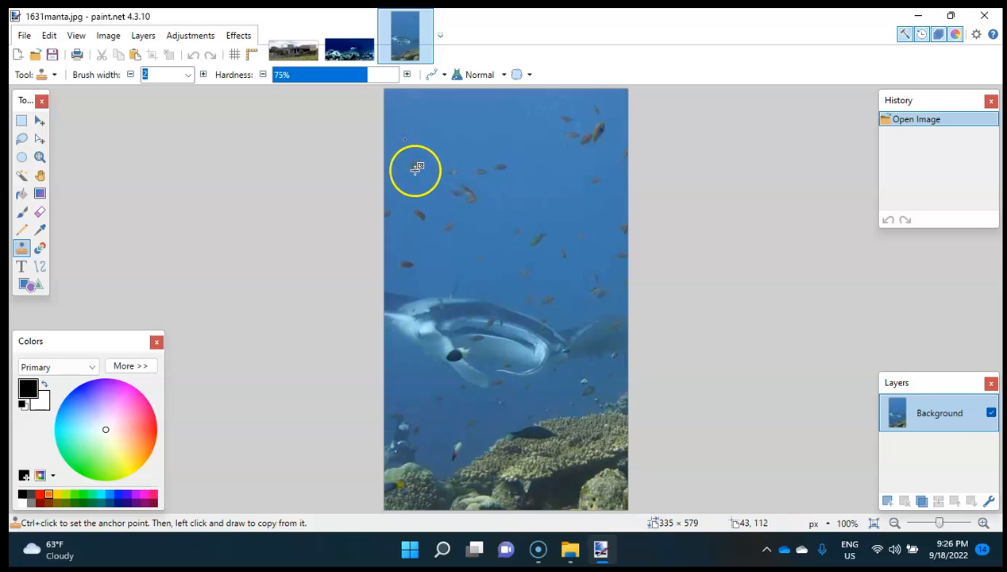
pyautogui.keyDown('ctrl'); pyautogui.click(404, 139); pyautogui.keyUp('ctrl')
pyautogui.click(413, 170)
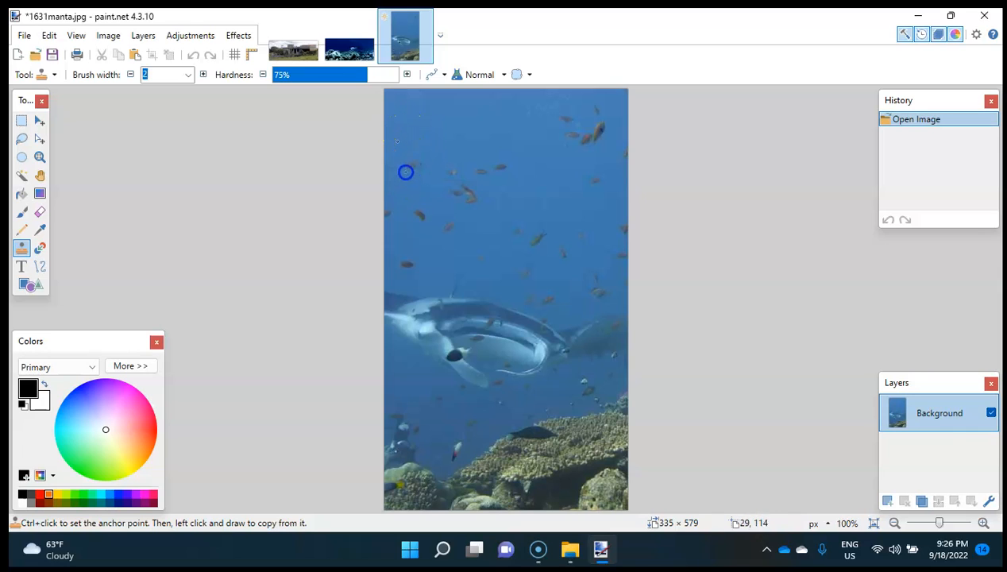
pyautogui.moveTo(405, 172); pyautogui.dragTo(404, 171)
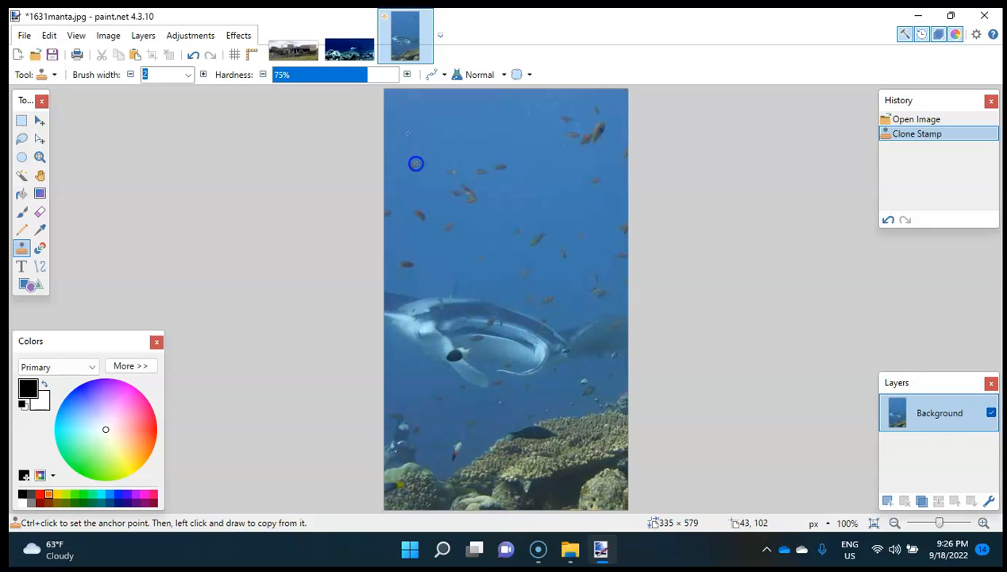
pyautogui.click(415, 163)
# Set the Clone Stamp brush width to 11 and cover several small fish in the water above the manta with cloned blue water
pyautogui.click(189, 75)
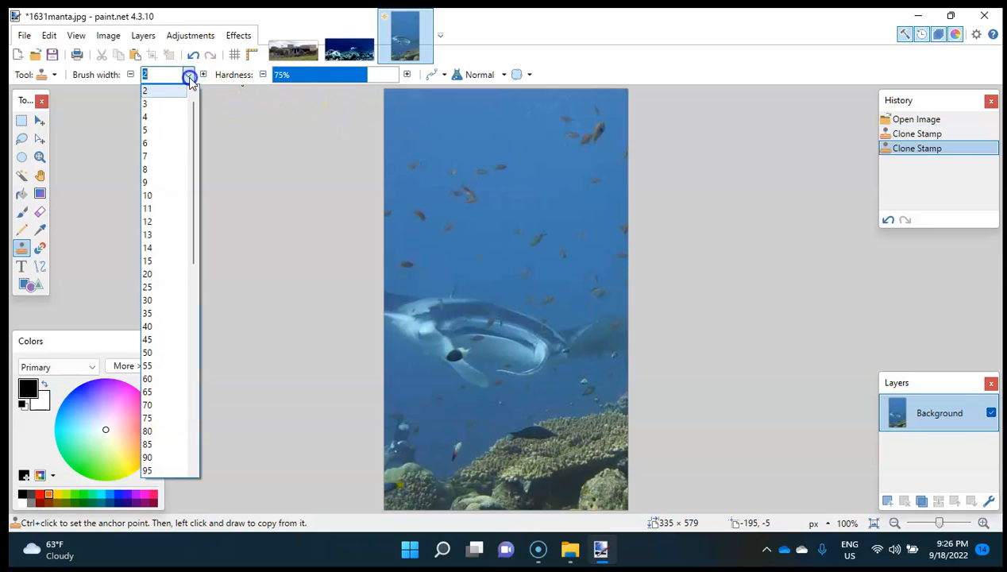
pyautogui.click(174, 208)
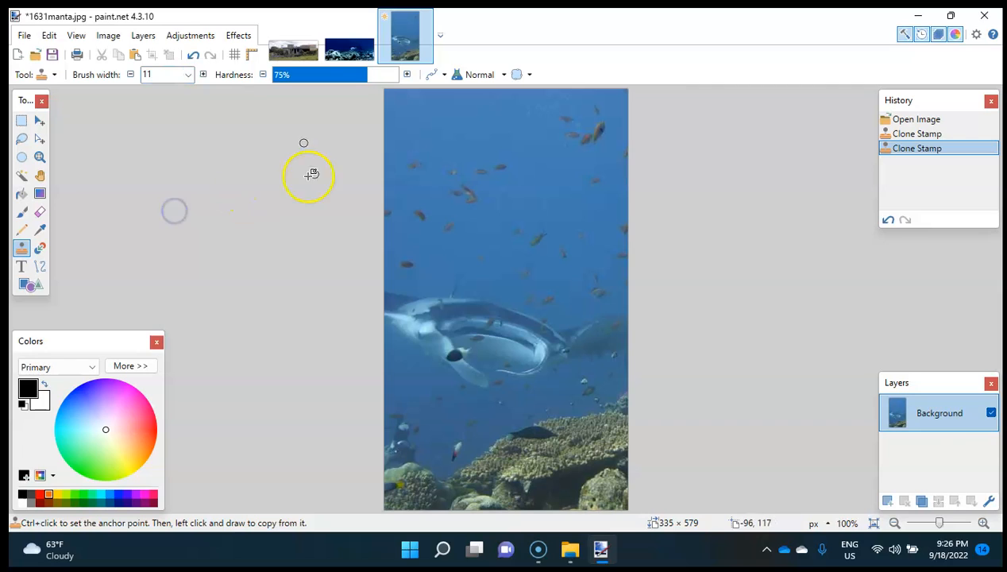
pyautogui.click(417, 166)
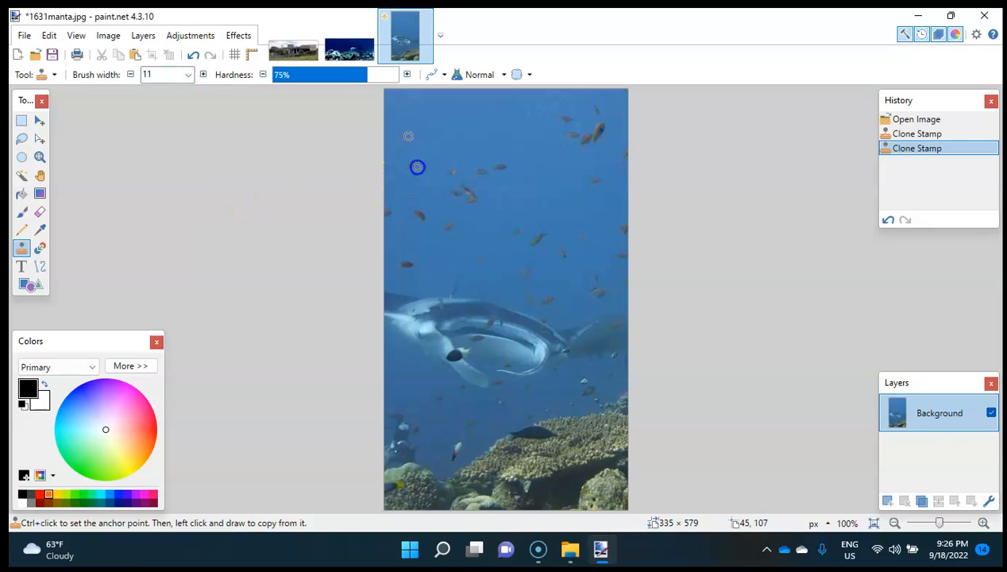
pyautogui.moveTo(421, 162)
pyautogui.mouseDown()
pyautogui.moveTo(417, 173)
pyautogui.moveTo(452, 164)
pyautogui.mouseUp()
pyautogui.click(460, 168)
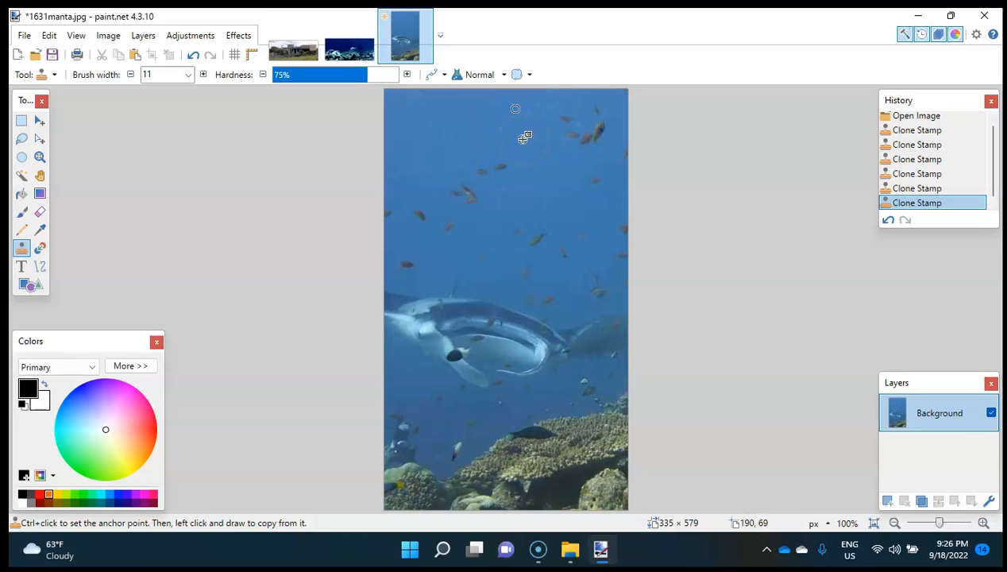
pyautogui.click(504, 166)
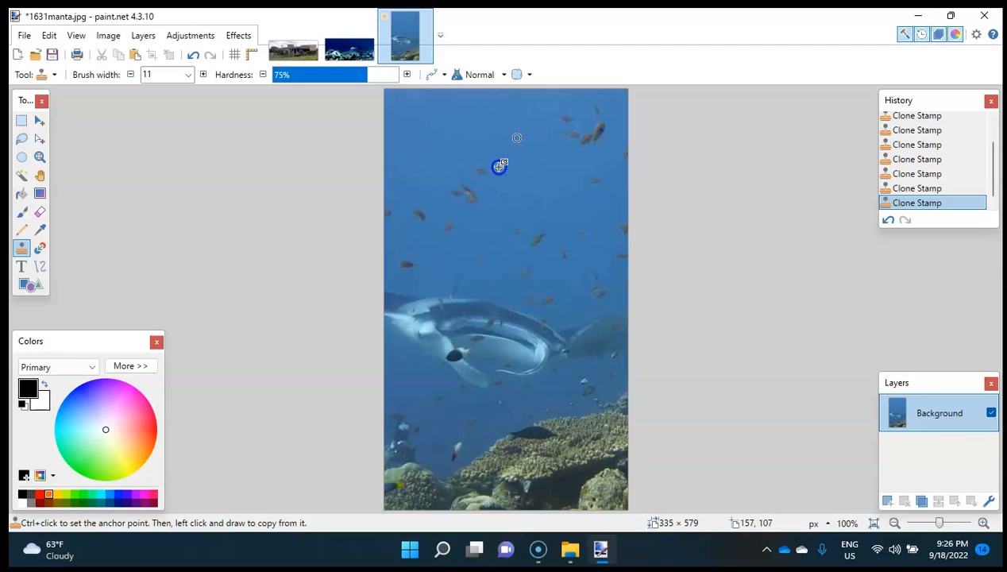
pyautogui.moveTo(564, 176)
pyautogui.mouseDown()
pyautogui.moveTo(584, 182)
pyautogui.moveTo(497, 181)
pyautogui.mouseUp()
pyautogui.moveTo(612, 200); pyautogui.dragTo(592, 208)
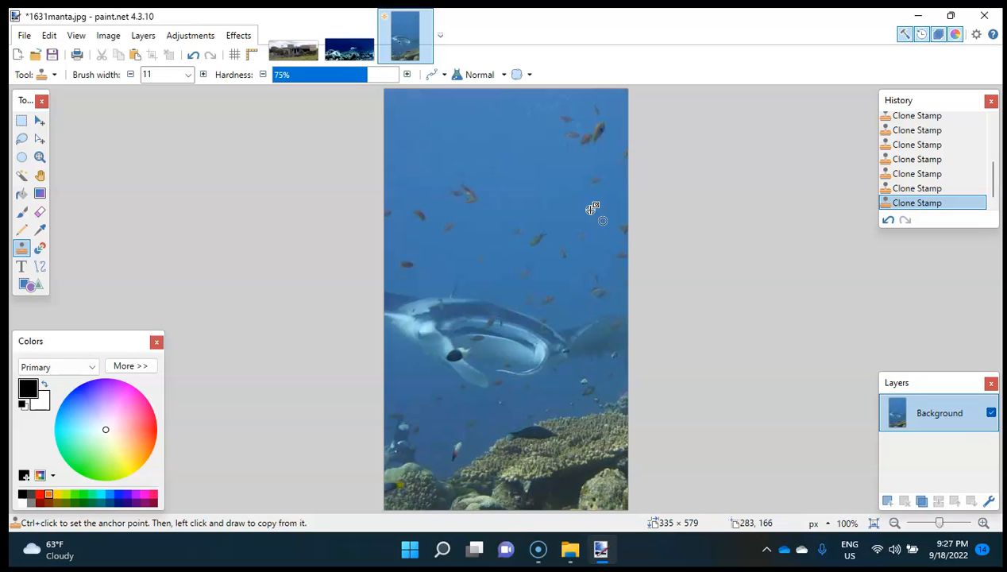
# Save the retouched image to 1631manta.jpg with JPEG quality 80 and 4:2:2 chroma subsampling
pyautogui.hotkey('ctrl', 's')
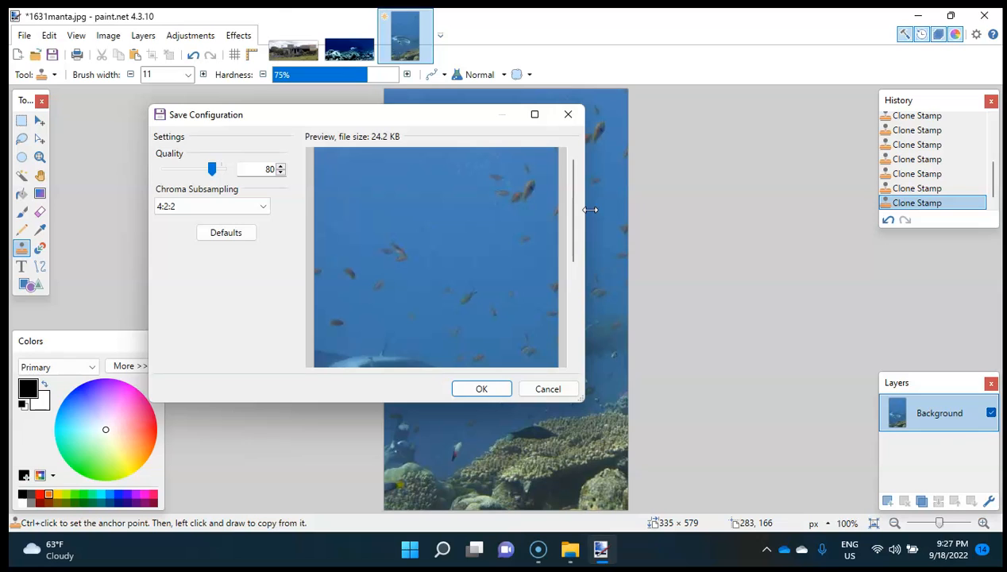
pyautogui.click(491, 387)
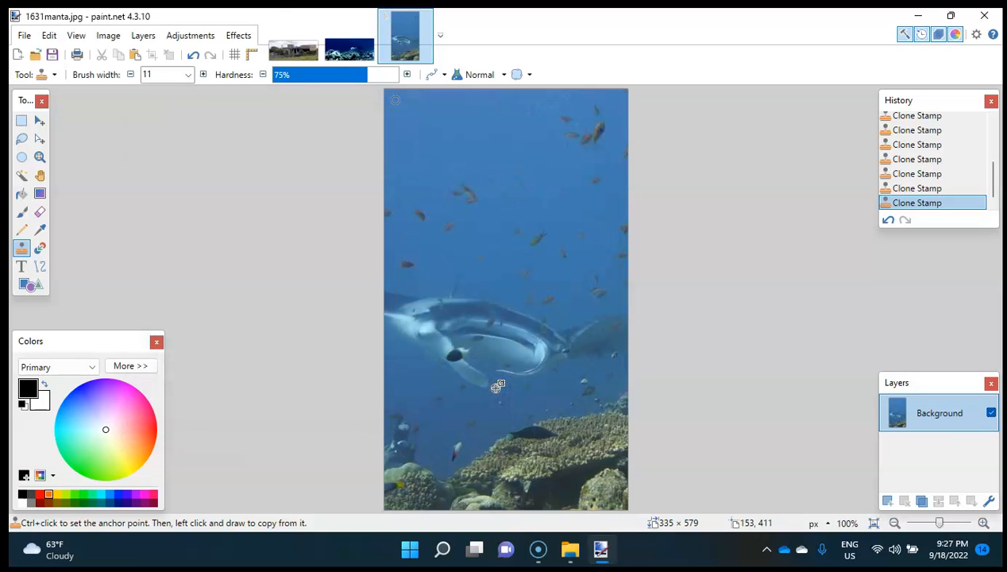